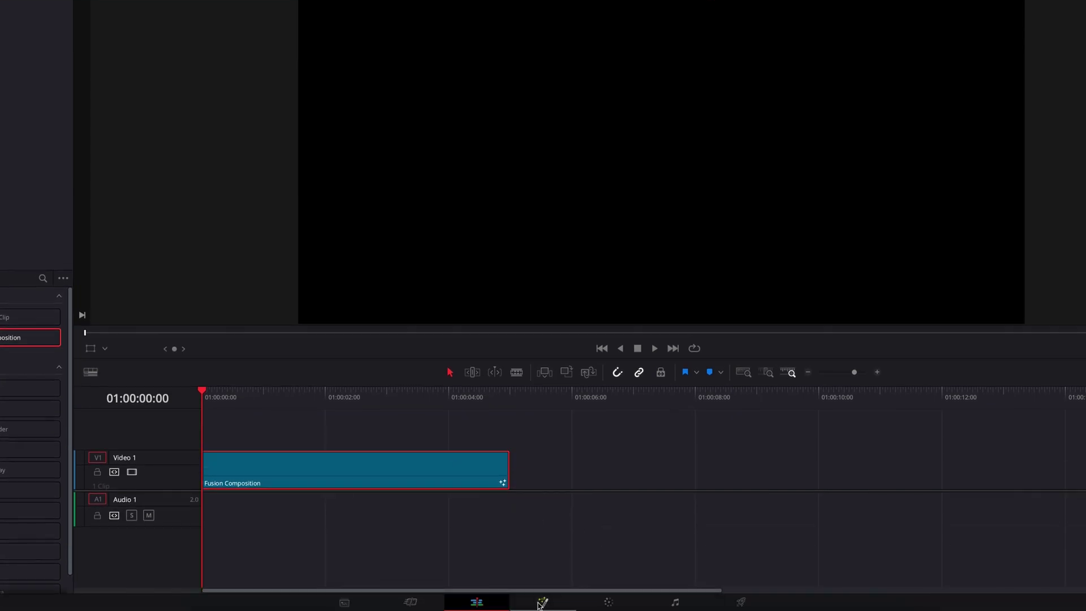
Step: Open the Fusion composition in the Fusion page, add a Text node feeding MediaOut, and enter "------------" as its text
click(543, 602)
drag(159, 348, 643, 474)
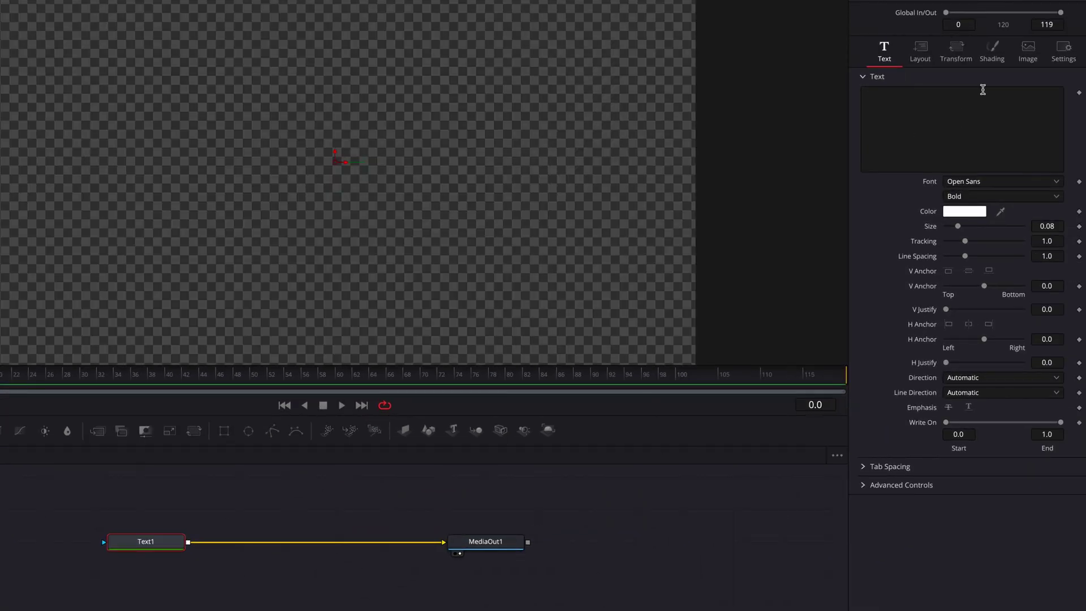
click(983, 89)
text(-----)
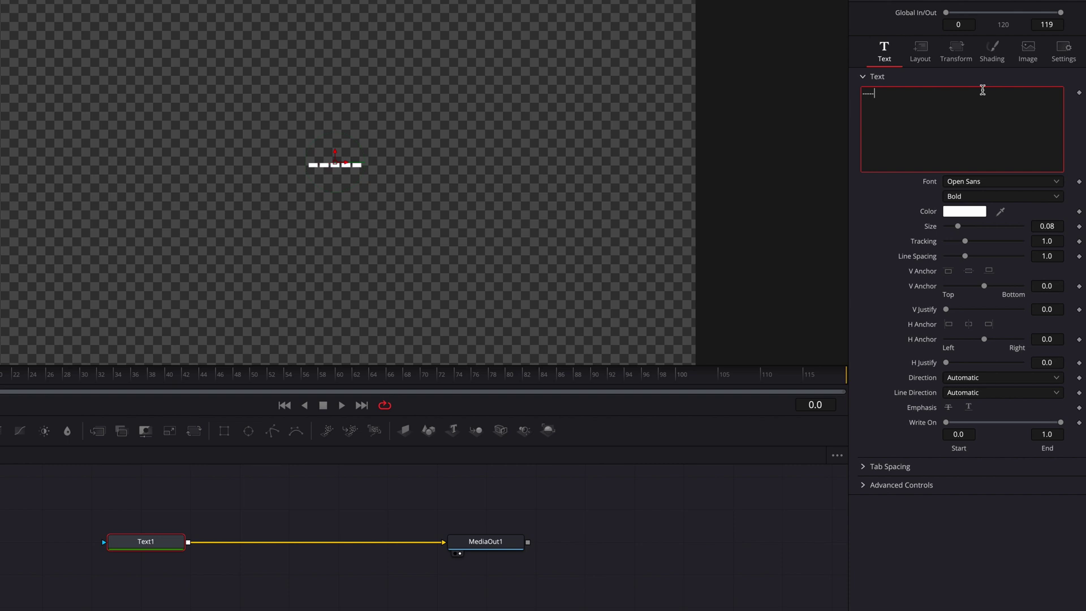
text(-------)
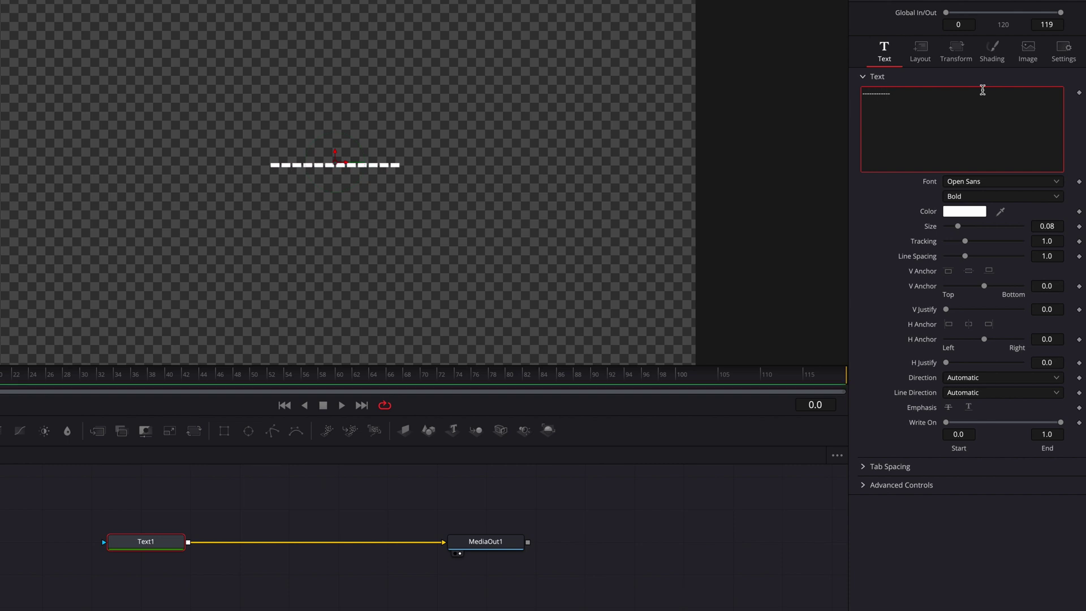
Step: Apply the Character Level Styling modifier to the text and enlarge the last three dashes to size 0.109
right_click(937, 105)
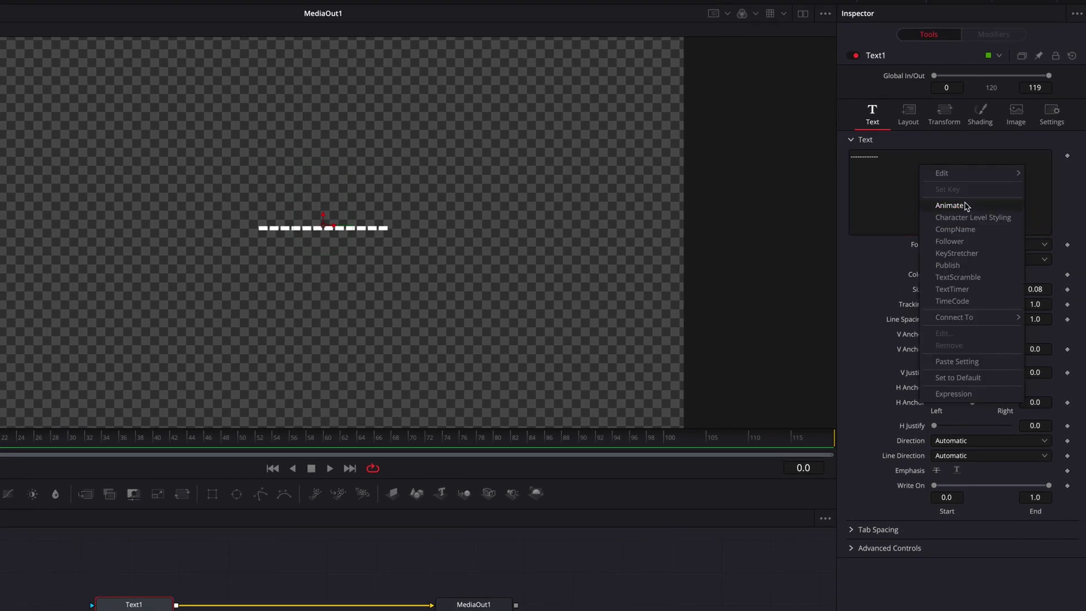
click(973, 217)
click(995, 35)
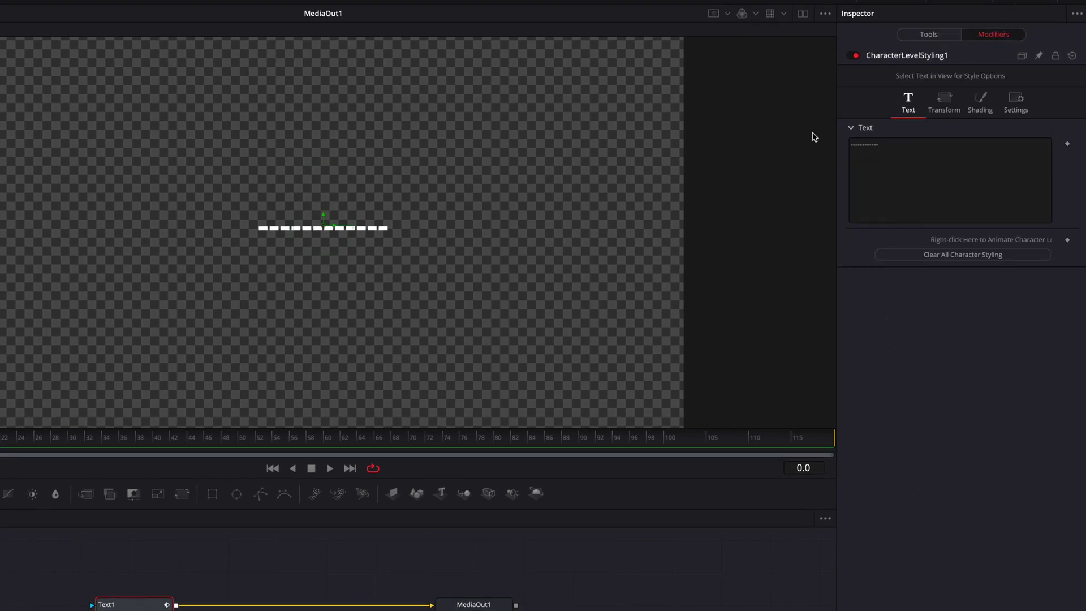
drag(371, 196, 411, 240)
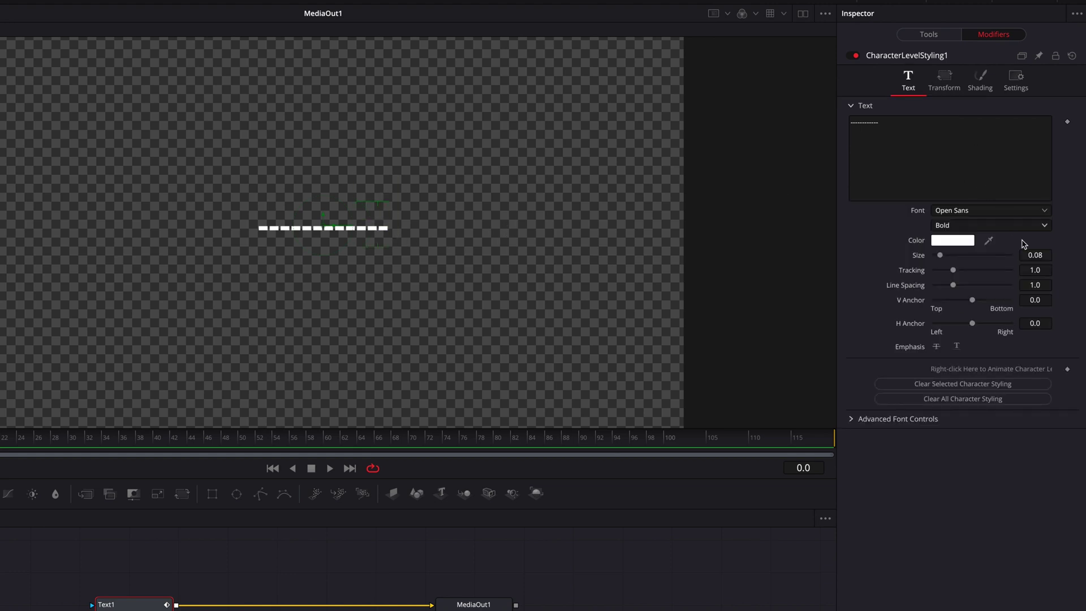
drag(1027, 254, 1044, 254)
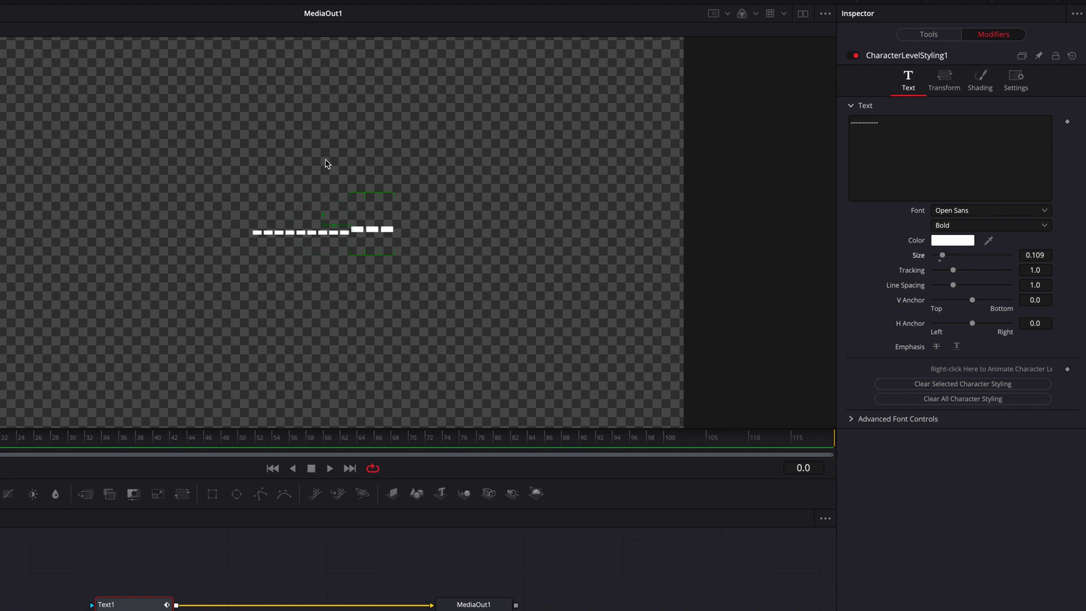
Step: Raise the two middle groups of three dashes with shading position Y offsets of 0.034 and 0.045
drag(313, 159, 350, 234)
drag(318, 162, 346, 248)
click(981, 79)
click(853, 310)
drag(1035, 349, 1053, 349)
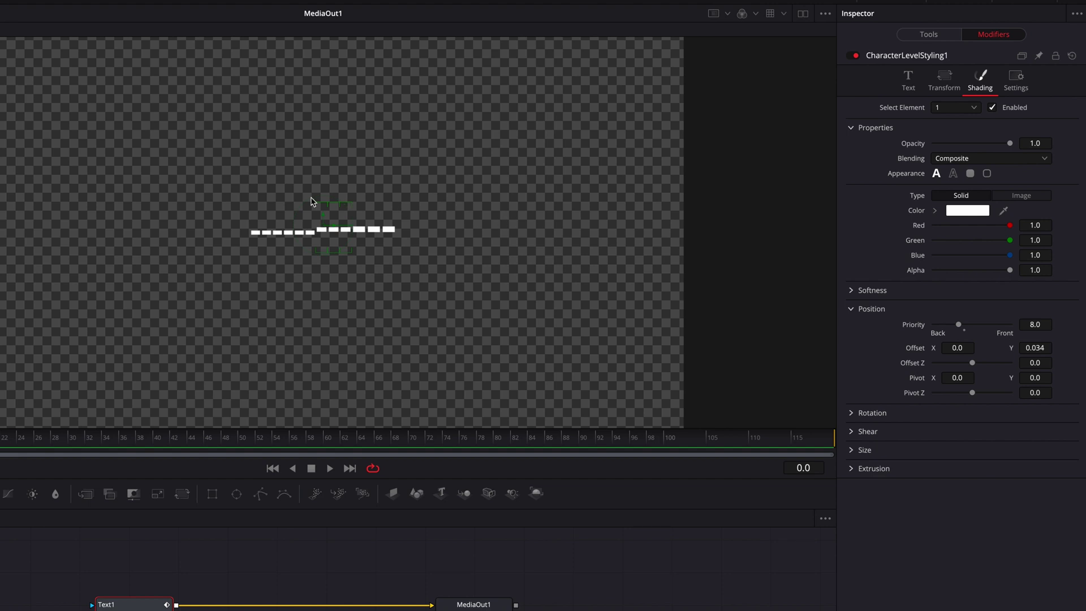
drag(289, 196, 313, 243)
drag(1039, 351, 1050, 351)
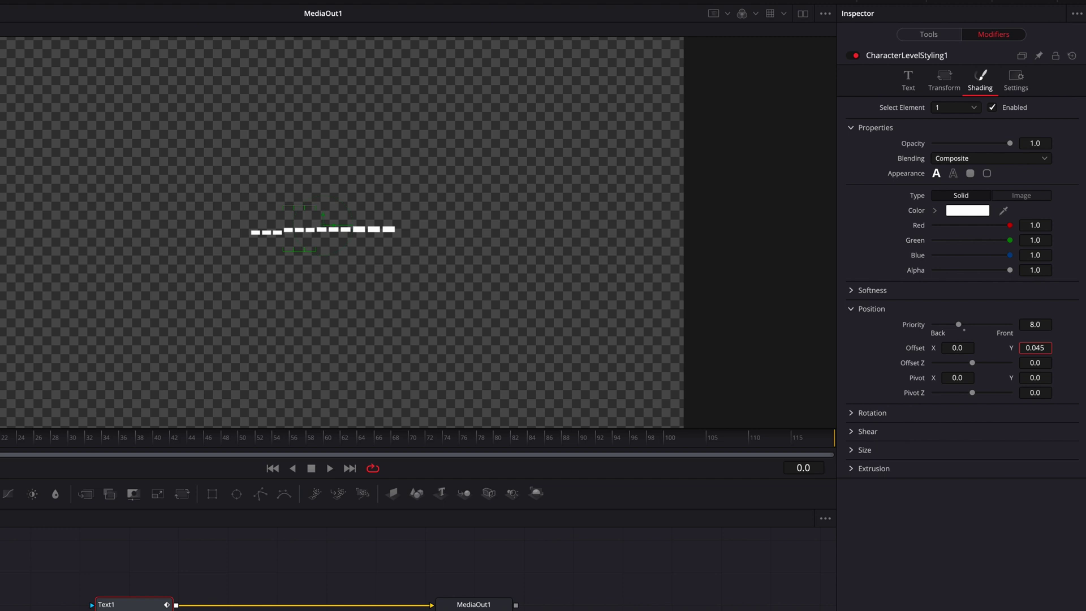
Step: Reduce the size of the first three dashes and raise their Y offset in line with the rest
drag(238, 207, 277, 247)
click(908, 80)
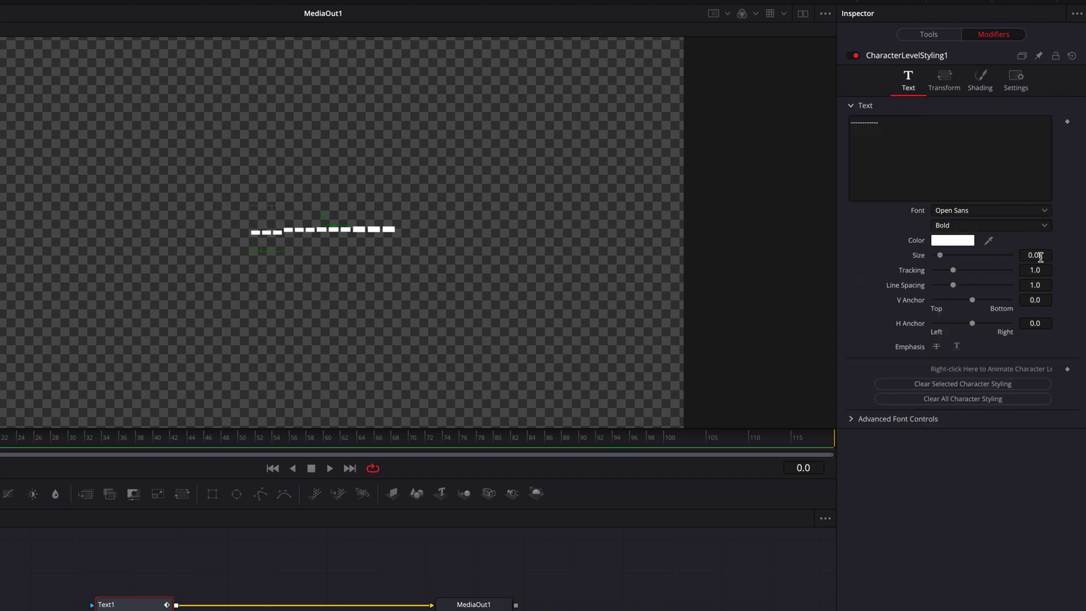
drag(1040, 257, 1030, 257)
click(980, 84)
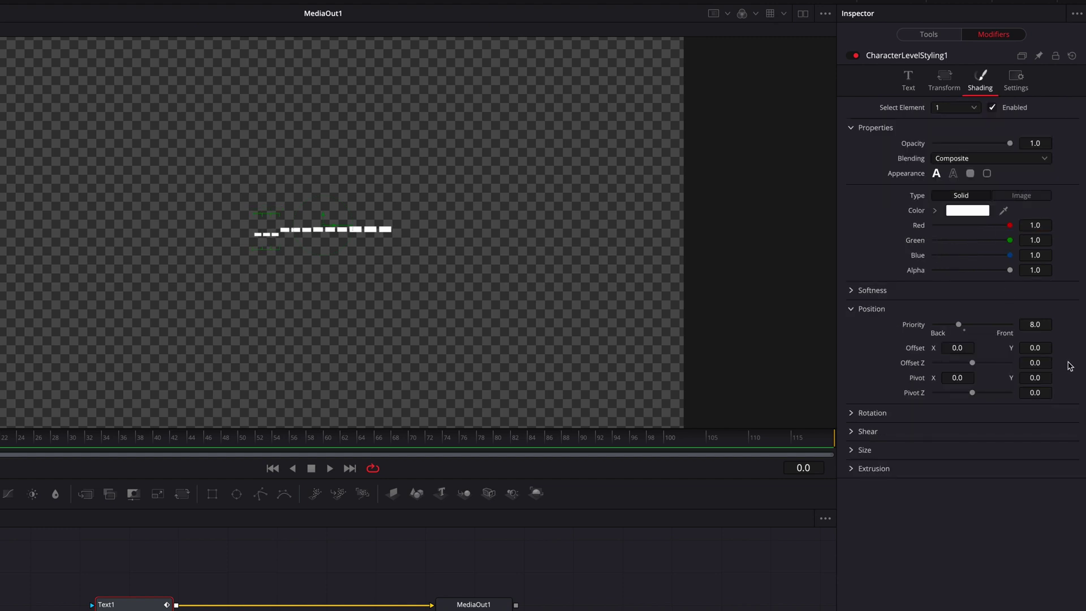
drag(1040, 348, 1045, 347)
Step: Set the text node's layout type to Path
click(949, 36)
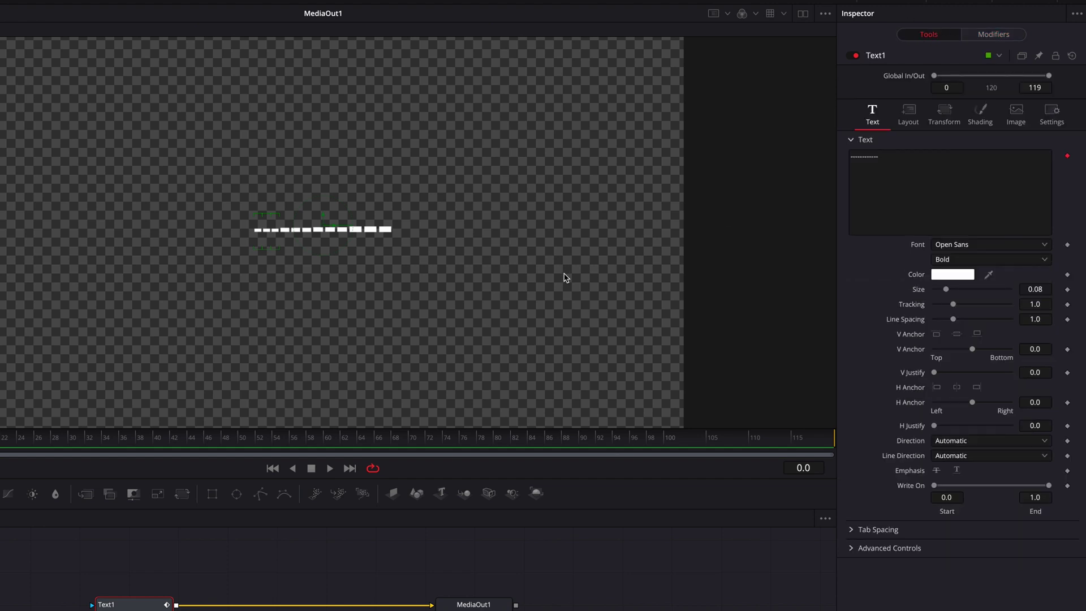
click(909, 121)
click(974, 155)
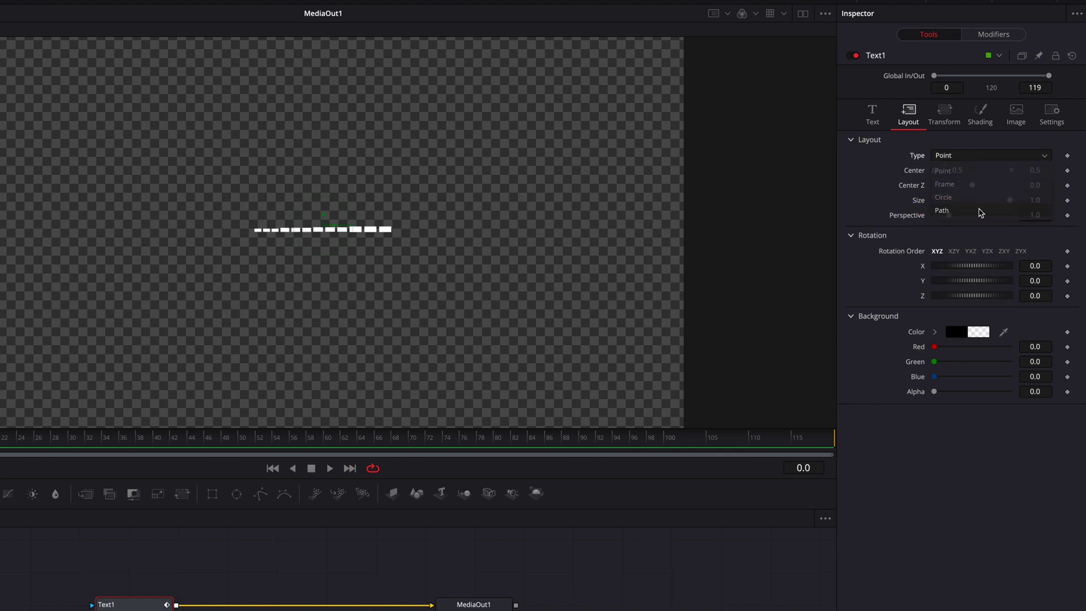
click(985, 211)
Step: Draw a closed winding text path that snakes back and forth across the frame and returns along the outer right side
click(75, 105)
click(313, 97)
click(415, 104)
click(562, 113)
click(570, 146)
click(759, 172)
click(646, 170)
click(485, 142)
click(402, 140)
click(309, 140)
click(275, 173)
click(286, 228)
click(391, 225)
click(416, 253)
click(318, 254)
click(290, 276)
click(296, 298)
click(309, 317)
click(335, 327)
click(451, 327)
click(537, 321)
click(311, 50)
click(263, 67)
click(299, 106)
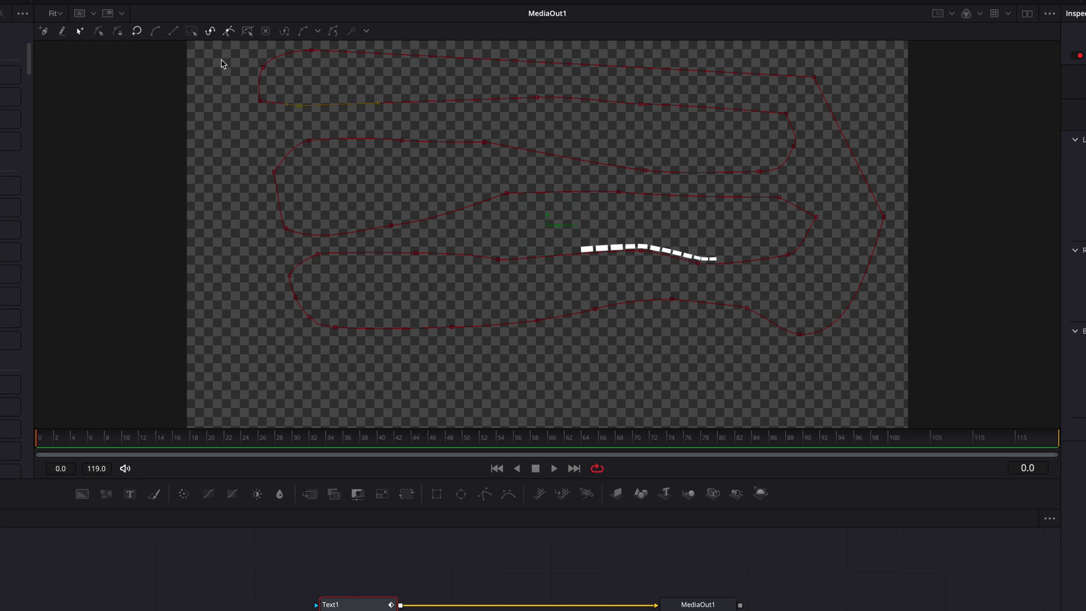
Step: Select all points of the text path and smooth them into flowing curves
scroll(221, 60, up, 1)
click(100, 32)
drag(186, 55, 905, 364)
click(157, 31)
key(F7)
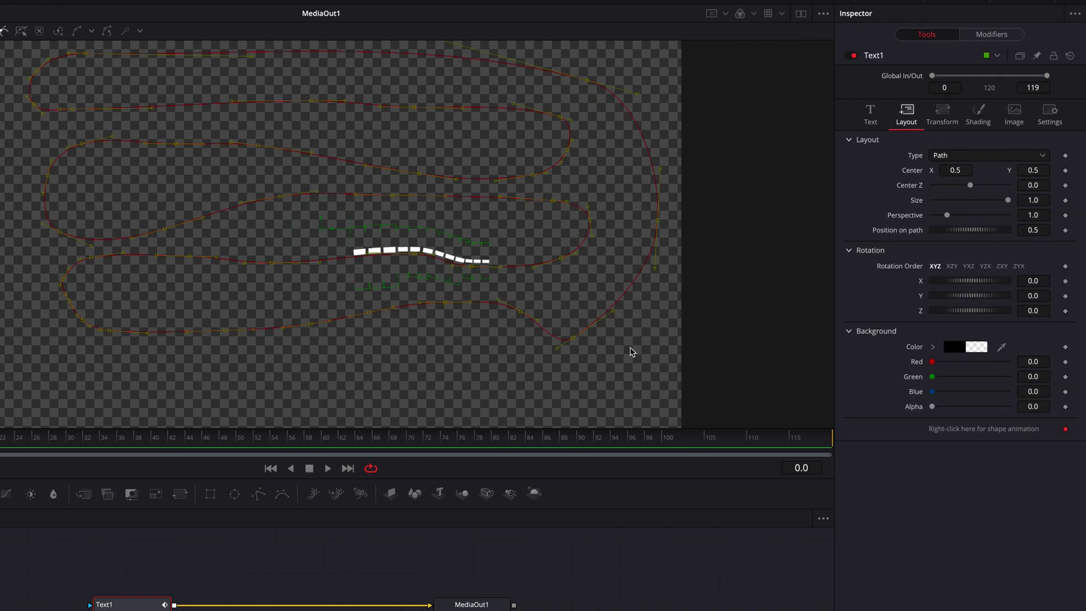
Step: Set the text's Position on path to 0.0 and keyframe it at frame 0
click(631, 353)
drag(1033, 230, 1006, 230)
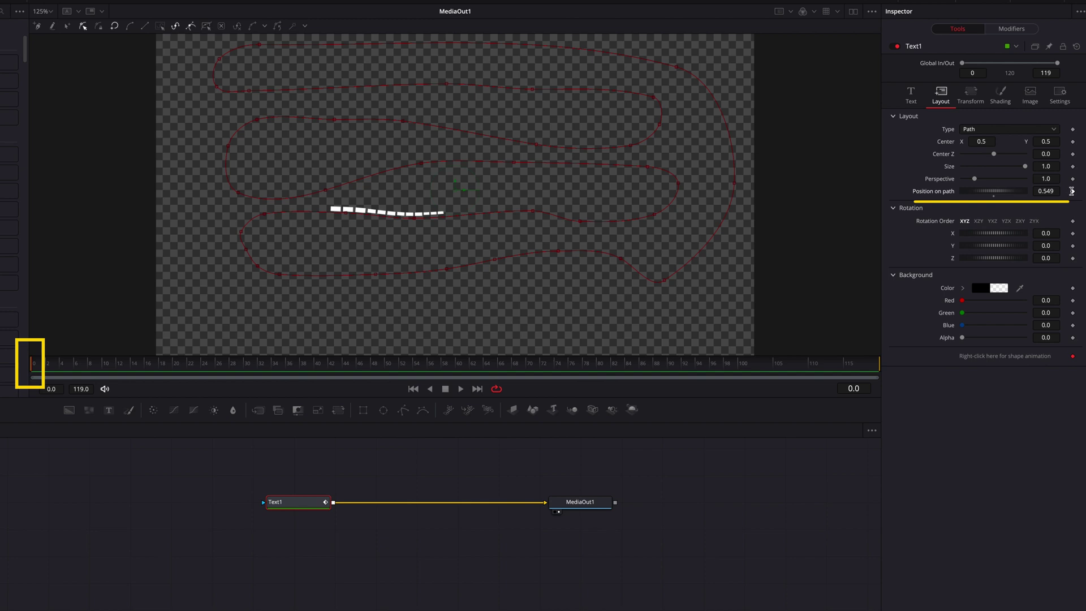
click(1072, 191)
key(Return)
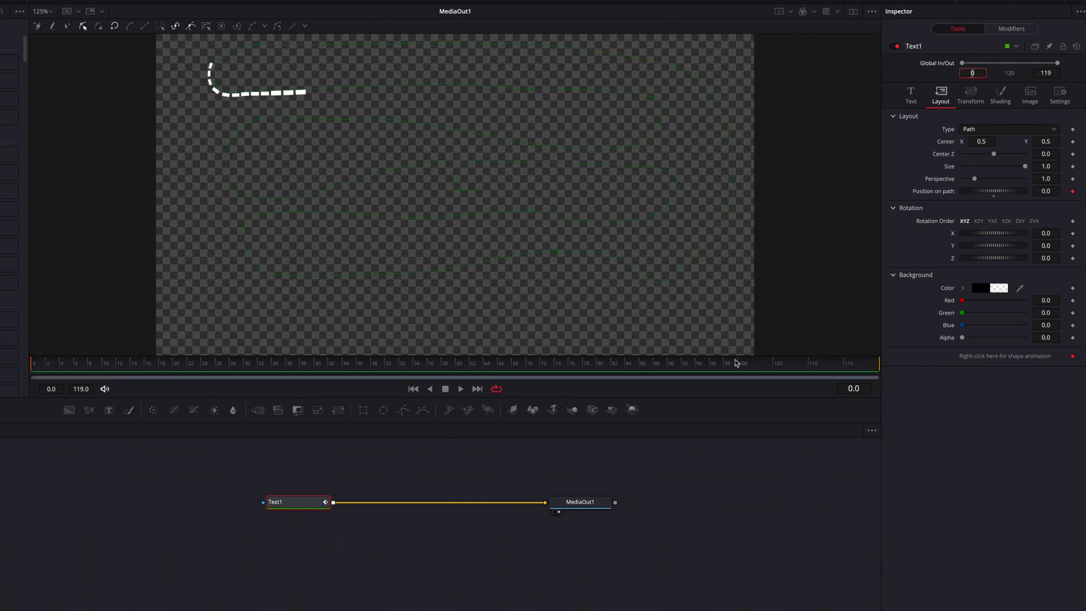
Step: Set Position on path to 1 at frame 119 and play back the animation
drag(737, 363, 909, 368)
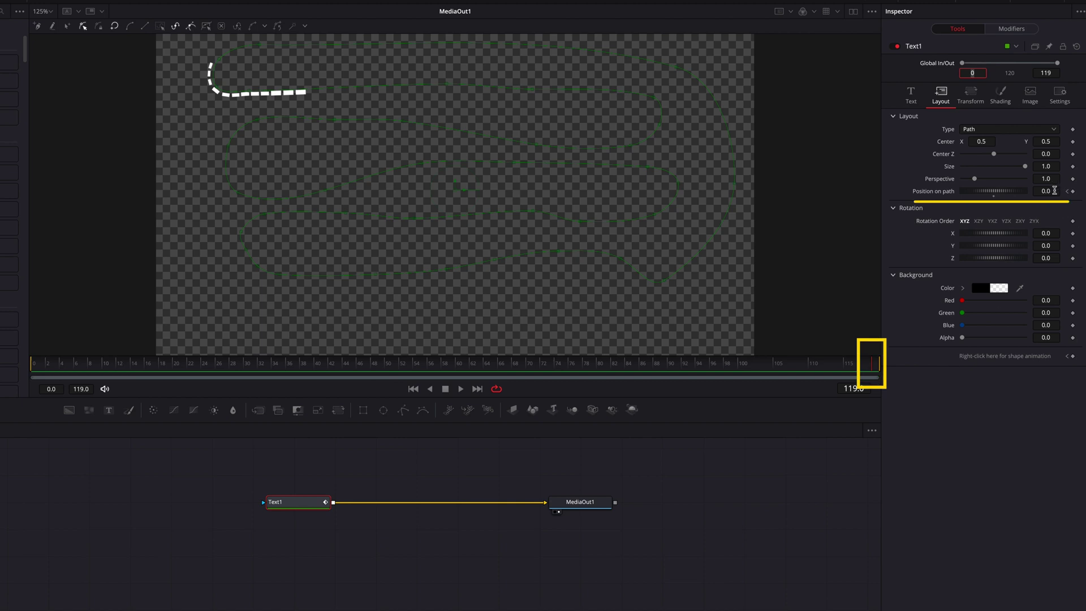
click(1055, 190)
text(1)
key(Return)
key(space)
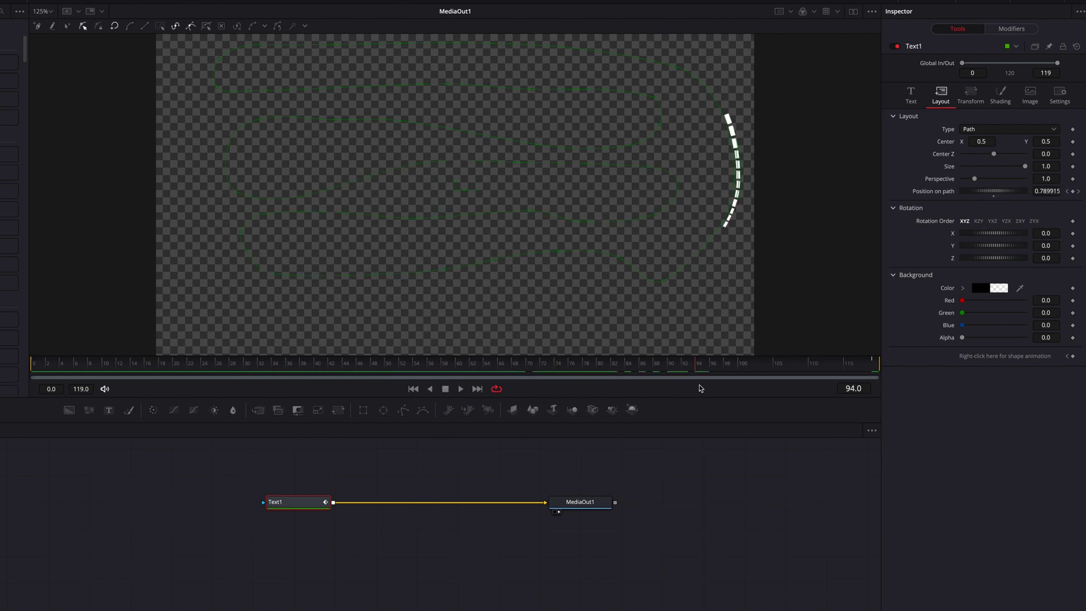
Step: Go to frame 2 and enable motion blur on the text node
click(48, 376)
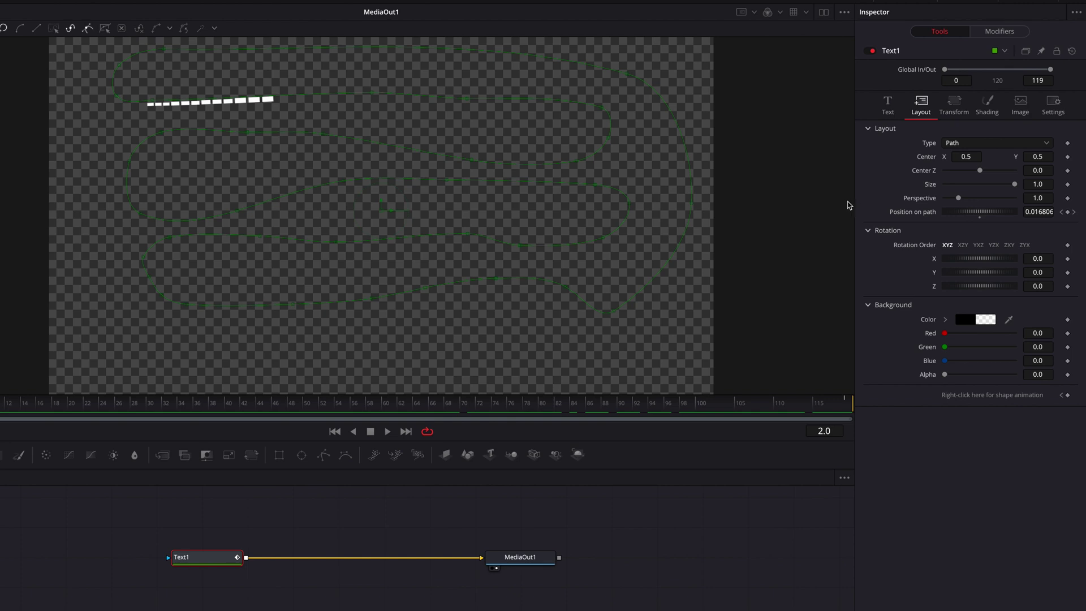
click(1053, 106)
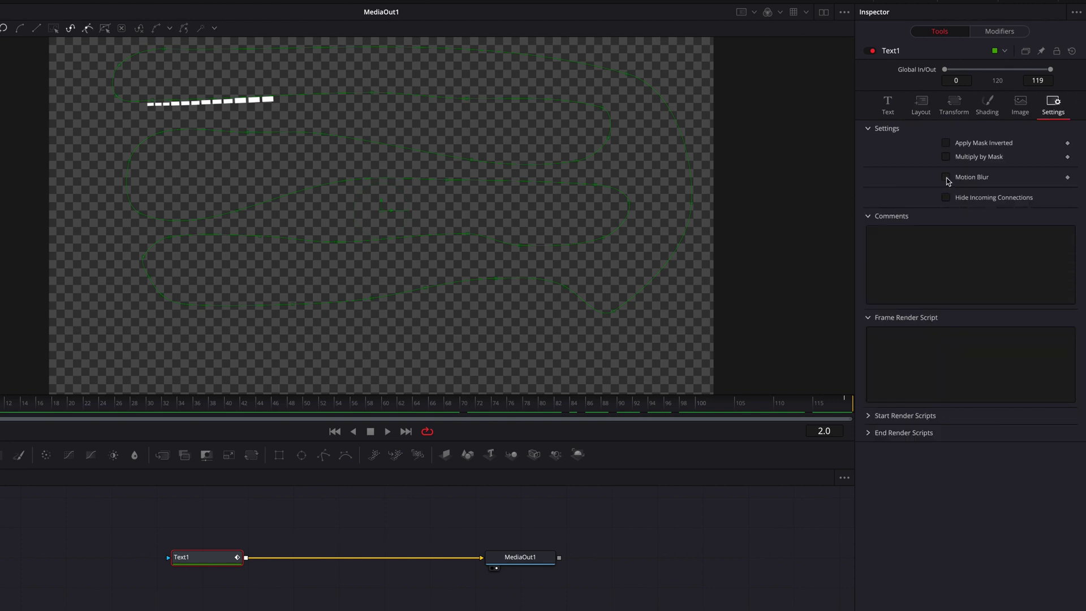
click(946, 178)
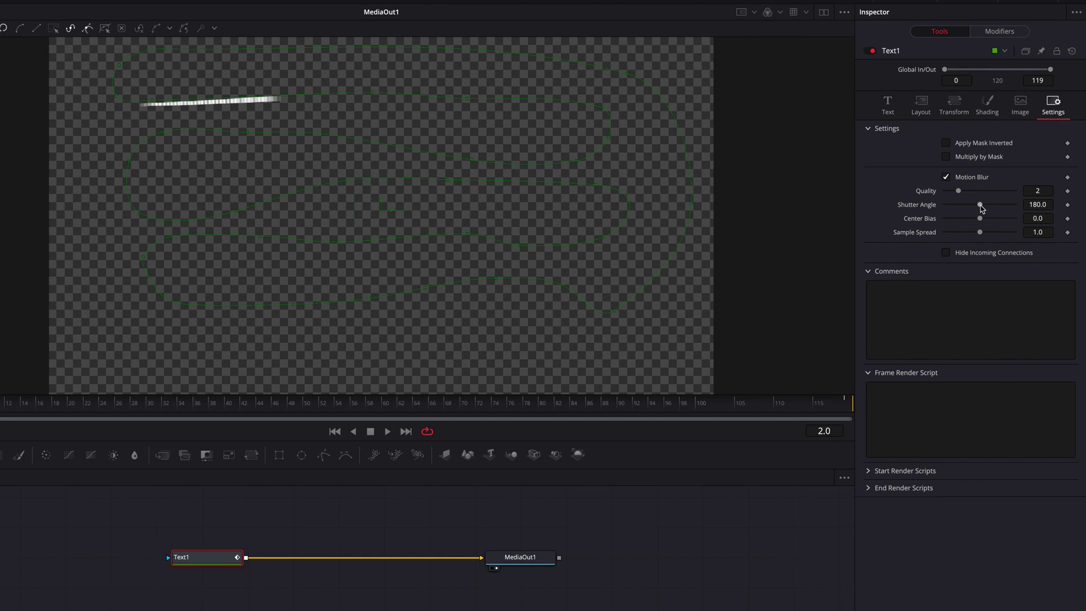
drag(974, 208, 982, 209)
click(889, 112)
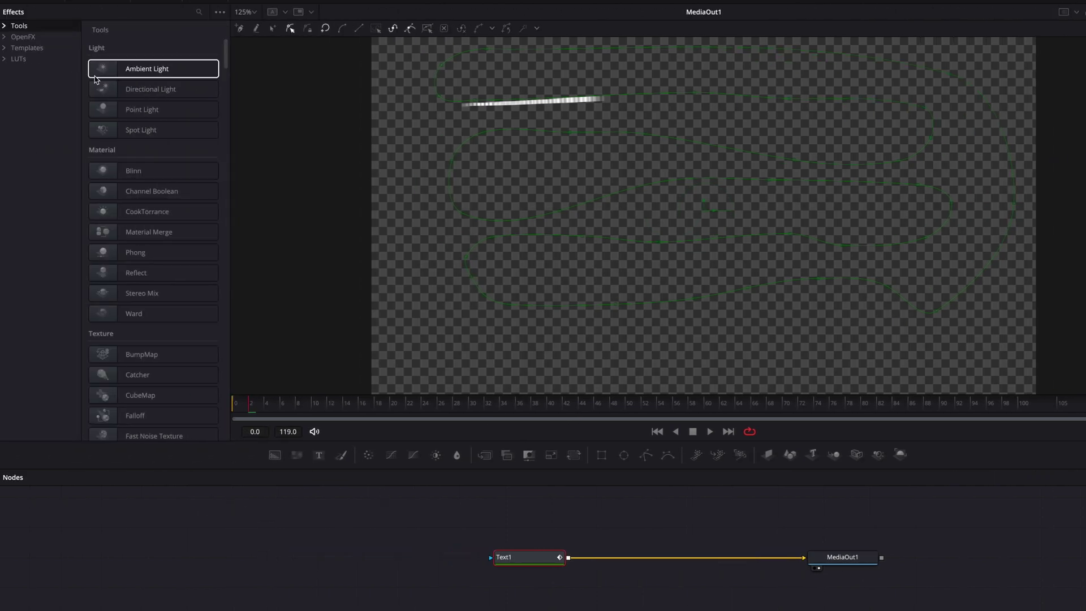
Step: Insert a Defocus node between the Text node and MediaOut
click(4, 27)
click(29, 49)
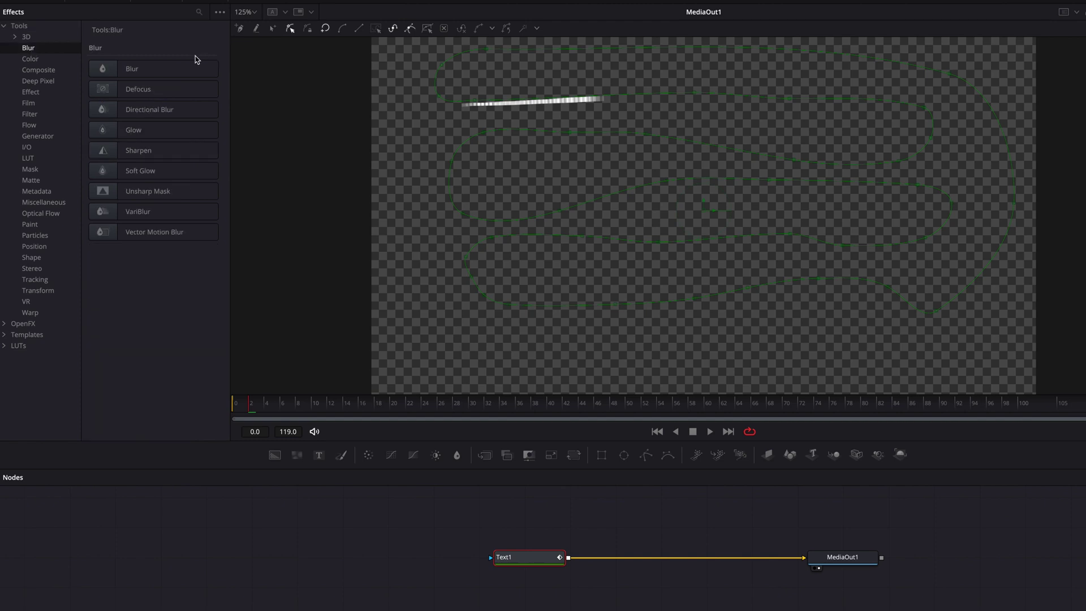
drag(175, 88, 628, 563)
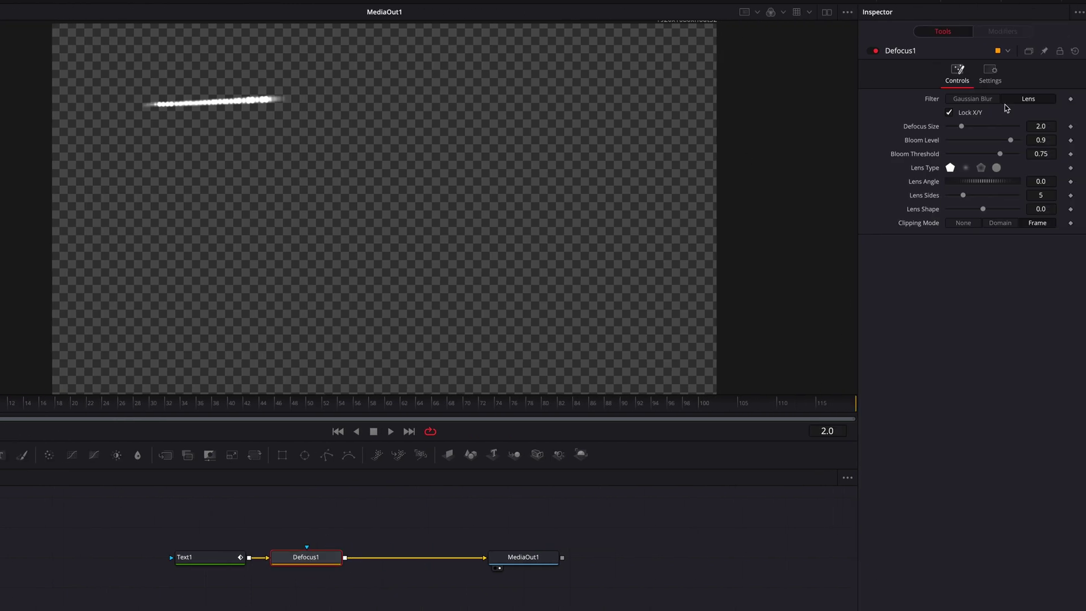
Step: Set the Defocus filter to Gaussian Blur, unlock X/Y, and set the defocus size to about 7 in X and 3.5 in Y
click(983, 100)
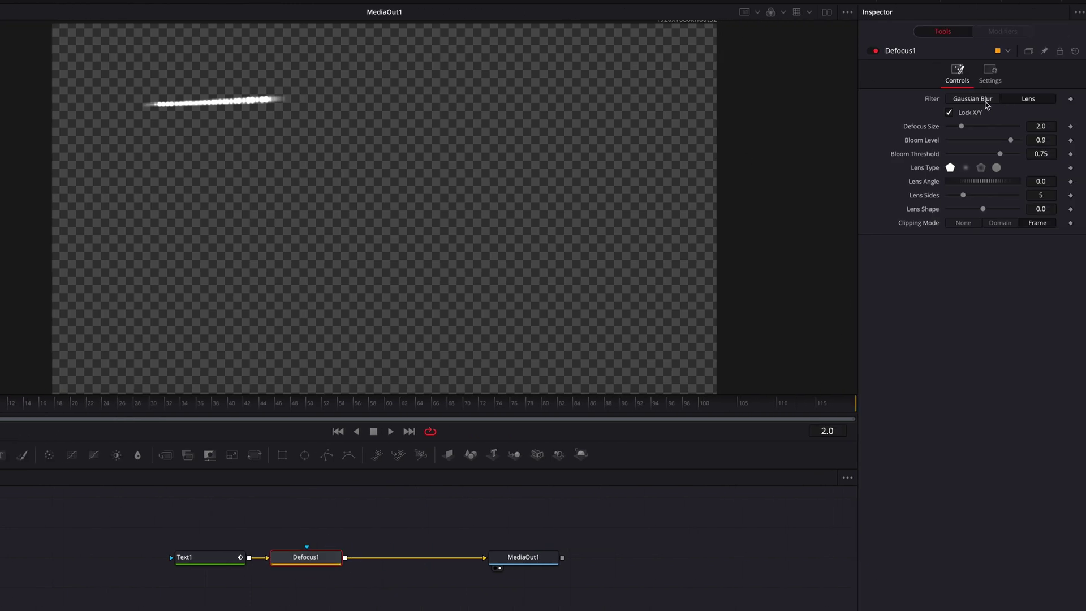
click(950, 113)
mouse_move(964, 130)
mouse_down()
mouse_move(998, 132)
mouse_move(973, 145)
mouse_up()
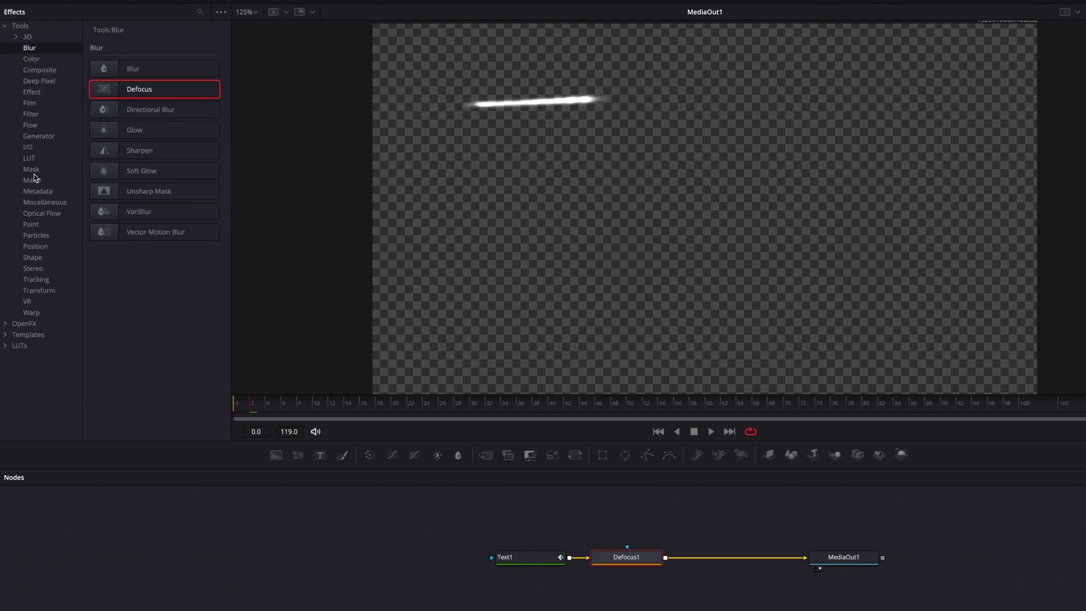
Step: Insert a Bitmap mask after the Defocus node and narrow its Alpha range to a low of 0.361 and a high of about 0.38
click(31, 170)
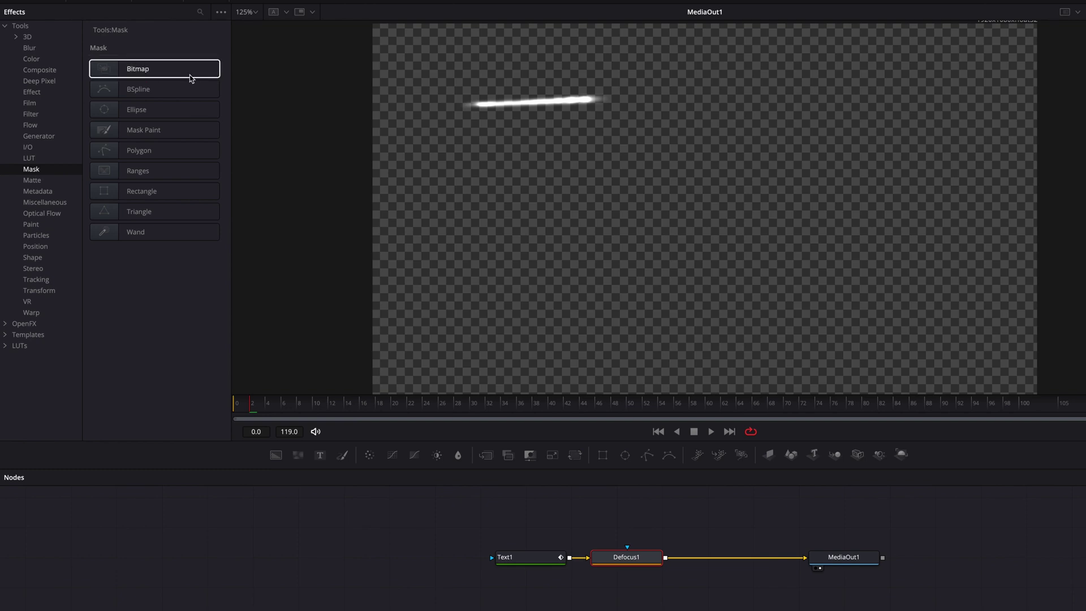
drag(189, 75, 733, 559)
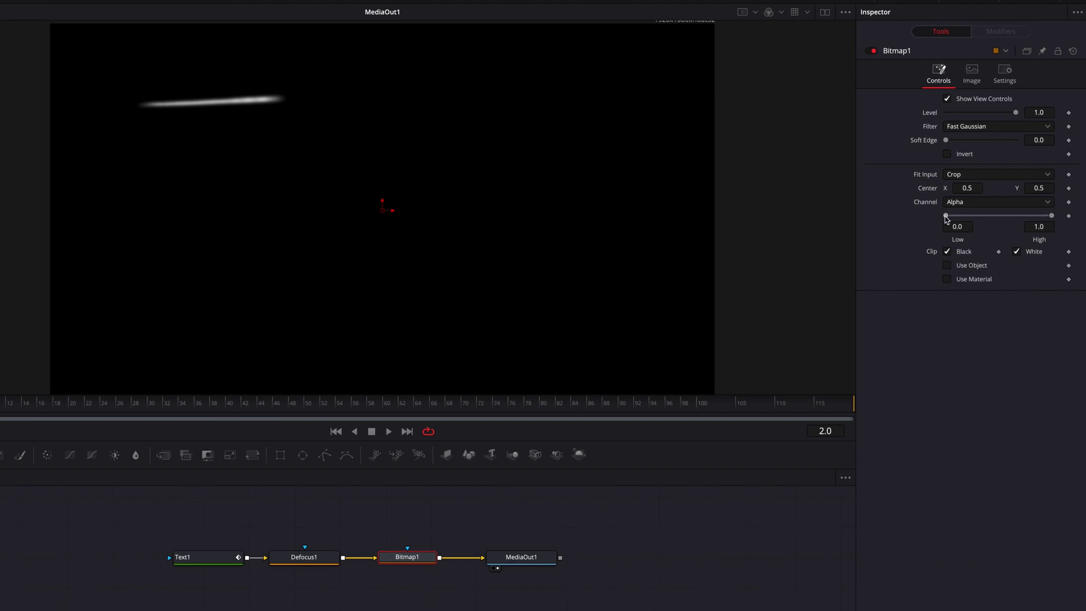
mouse_move(948, 219)
mouse_down()
mouse_move(1021, 218)
mouse_move(995, 219)
mouse_up()
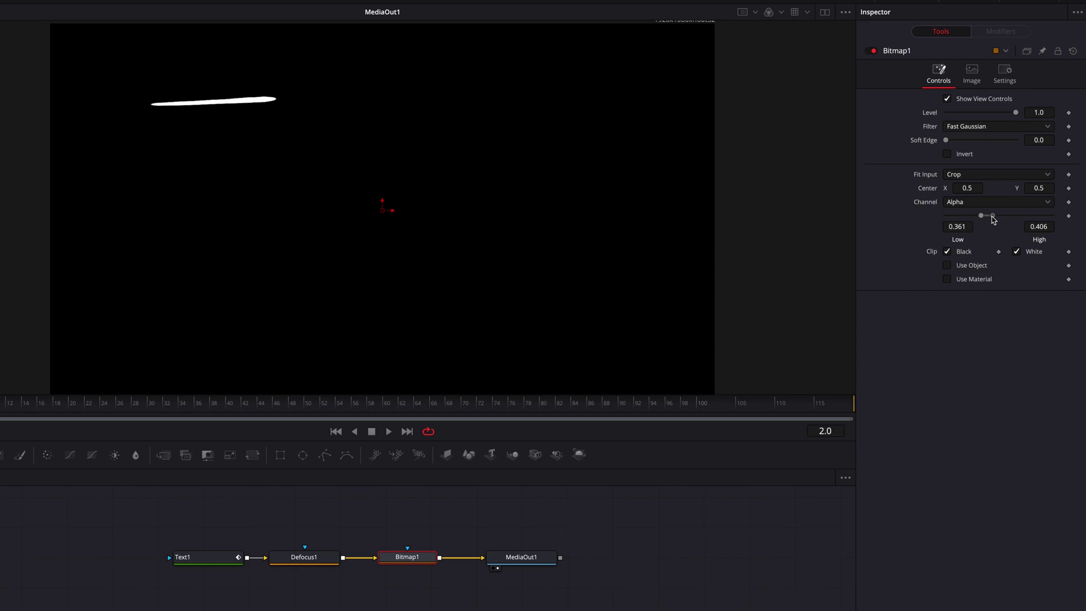
click(1044, 226)
key(Return)
drag(415, 561, 403, 561)
Step: Preview frames 0 and 6, then add a Background node masked by the Bitmap node and route it into MediaOut
mouse_move(84, 403)
mouse_down()
mouse_move(352, 419)
mouse_move(988, 421)
mouse_move(72, 416)
mouse_up()
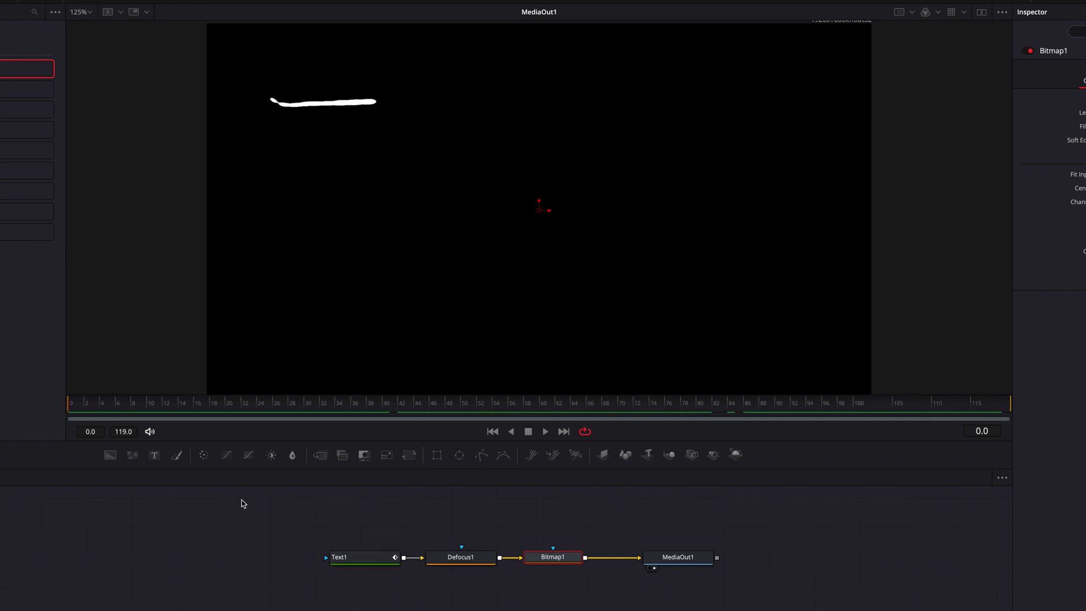
click(121, 406)
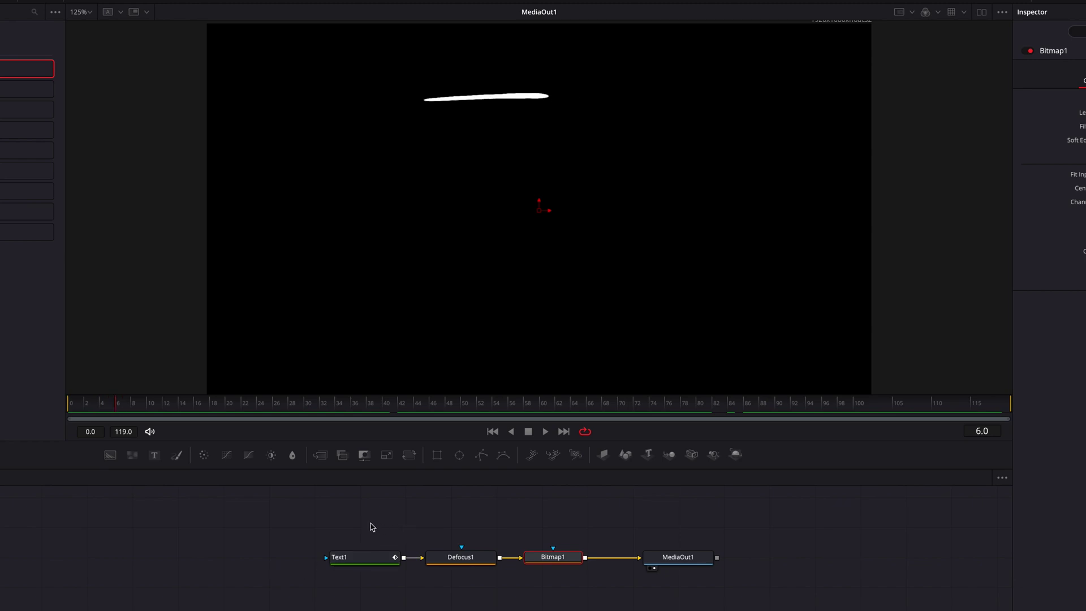
drag(678, 558, 803, 555)
drag(150, 467, 650, 538)
drag(585, 558, 611, 539)
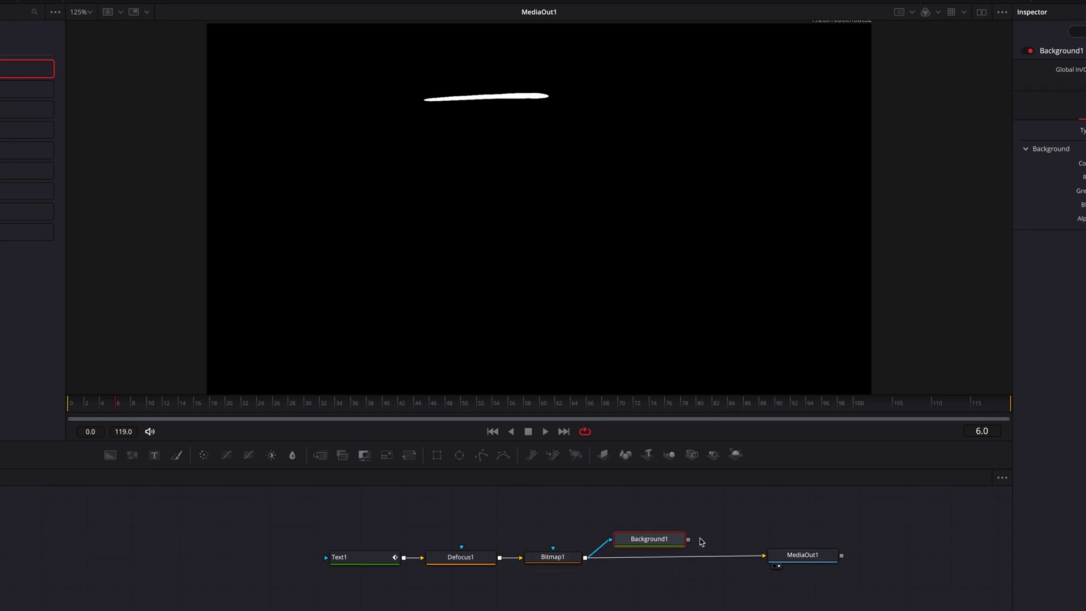
mouse_move(688, 539)
mouse_down()
mouse_move(765, 556)
mouse_move(687, 556)
mouse_up()
drag(570, 542, 569, 557)
Step: Colour the Background node orange-yellow with hue 0.12, saturation 1.0 and value 1.0, and align the node with the chain
click(1025, 163)
drag(1032, 176, 1036, 172)
click(1043, 181)
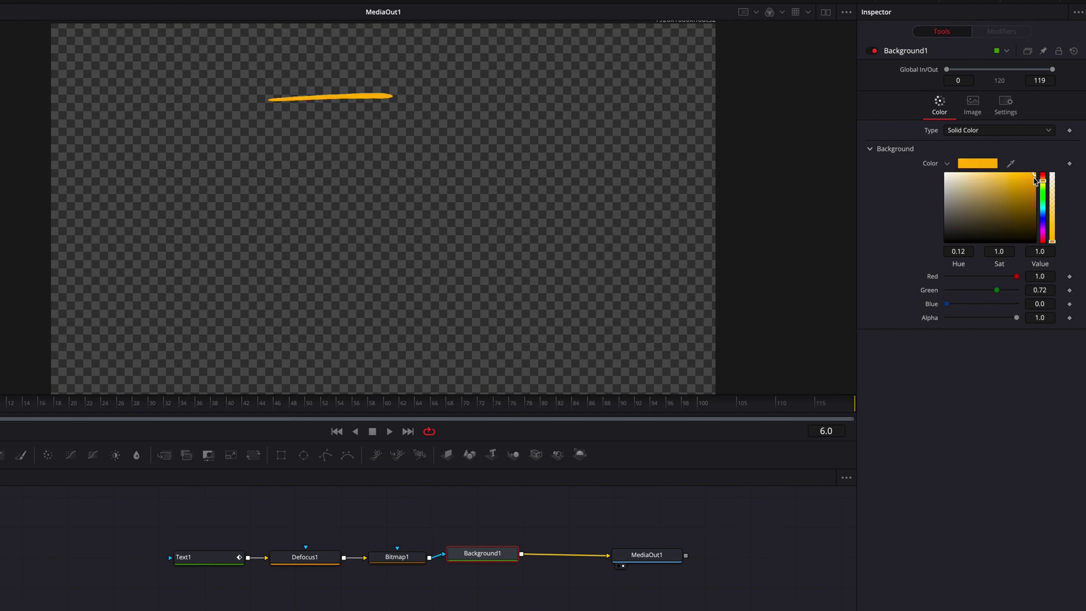
drag(452, 559, 456, 563)
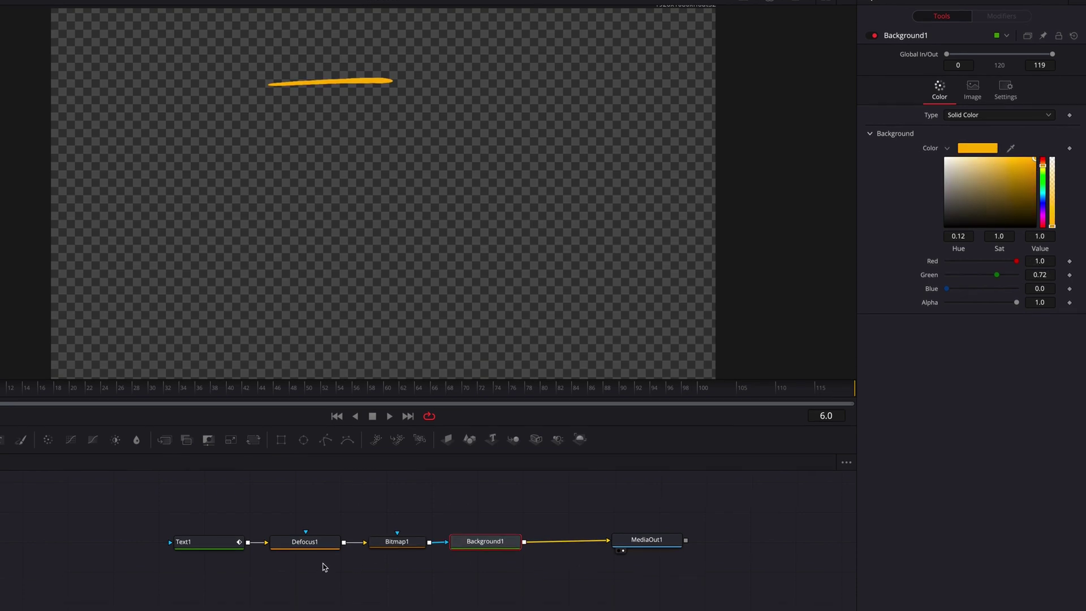
Step: Duplicate the Text node, merge the copy with the original ahead of the Defocus node, and display the merged output
drag(224, 559, 147, 530)
key(ctrl+c)
key(ctrl+v)
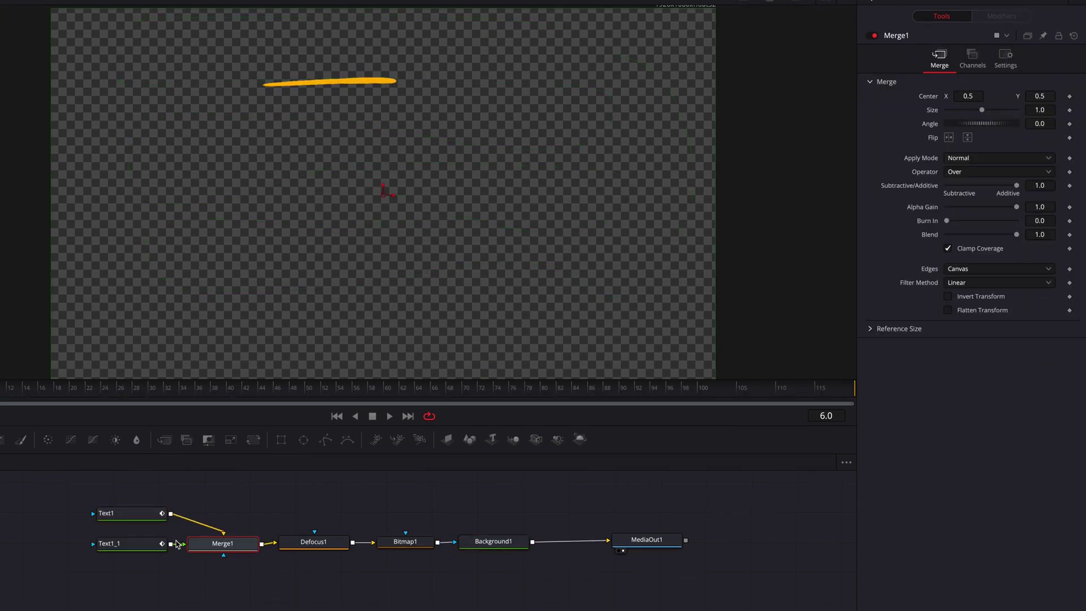
click(142, 520)
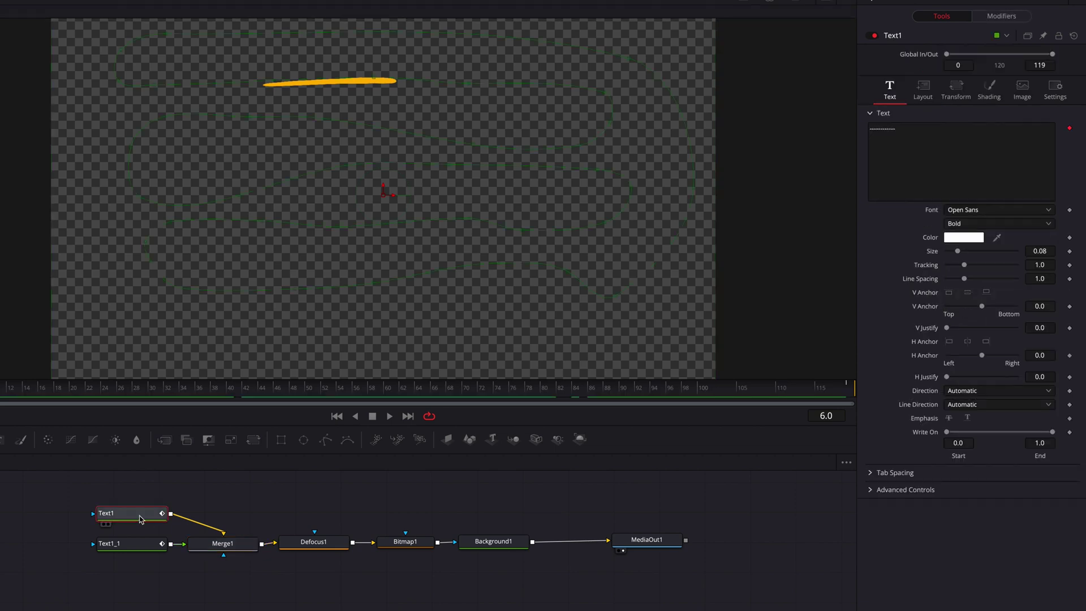
click(239, 549)
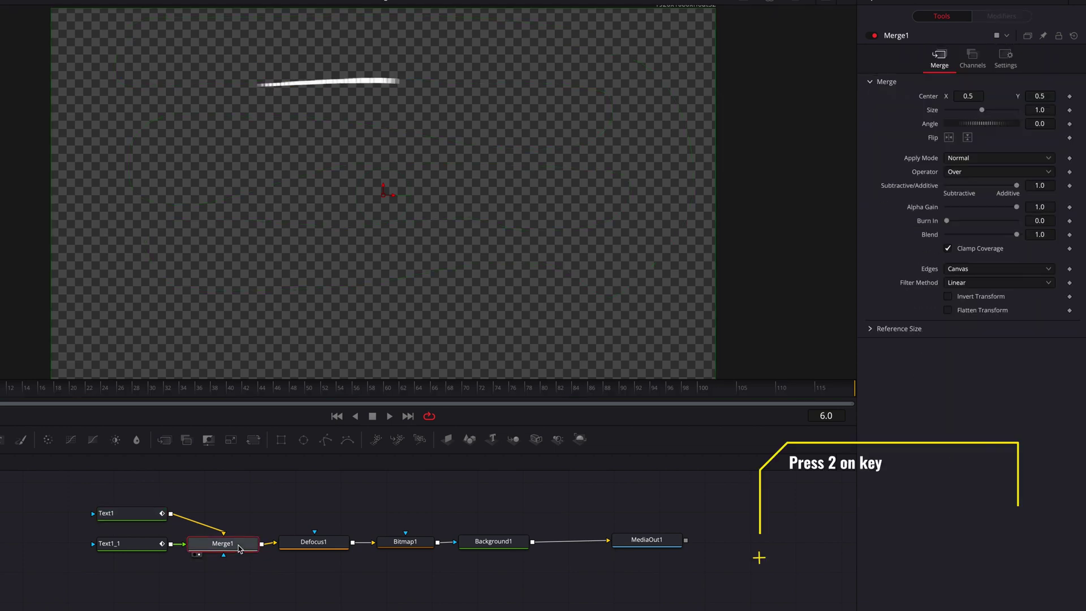
Step: Turn off motion blur on the Text1 node and remove the modifier attached to its text
click(143, 519)
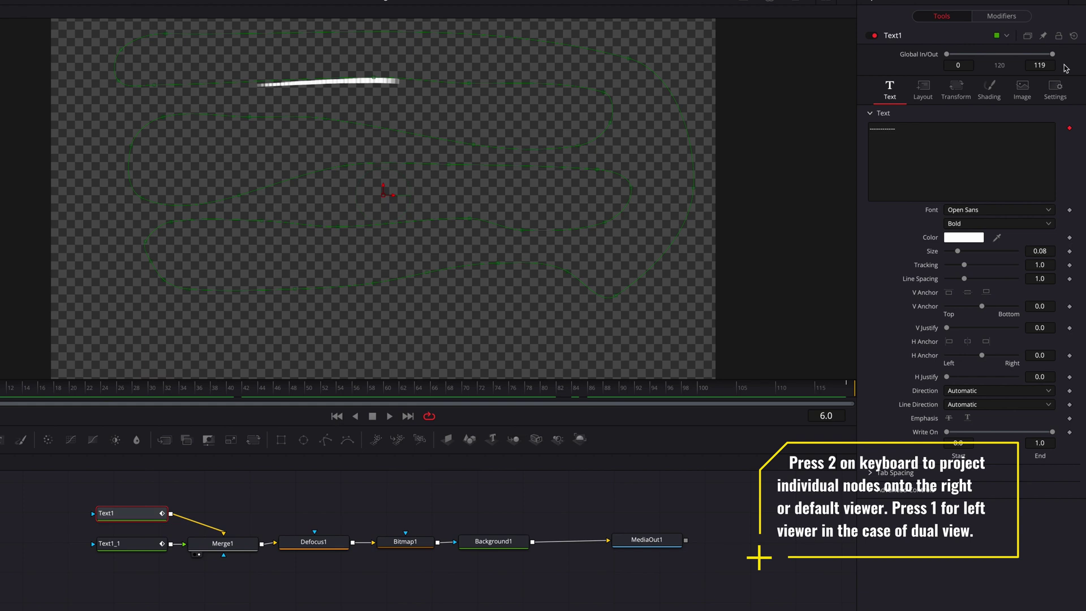
click(1055, 90)
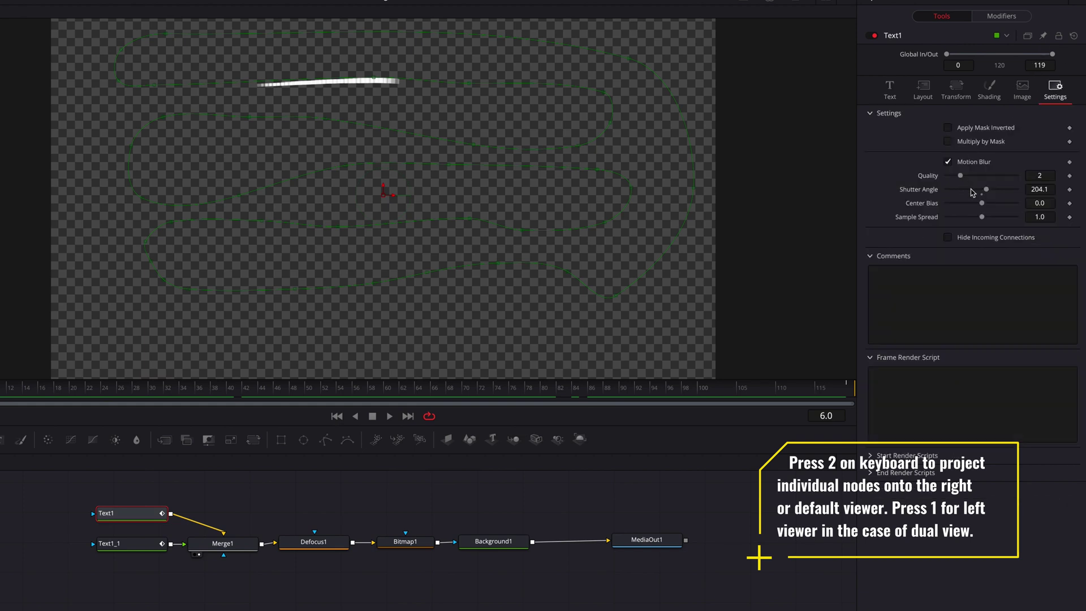
click(948, 163)
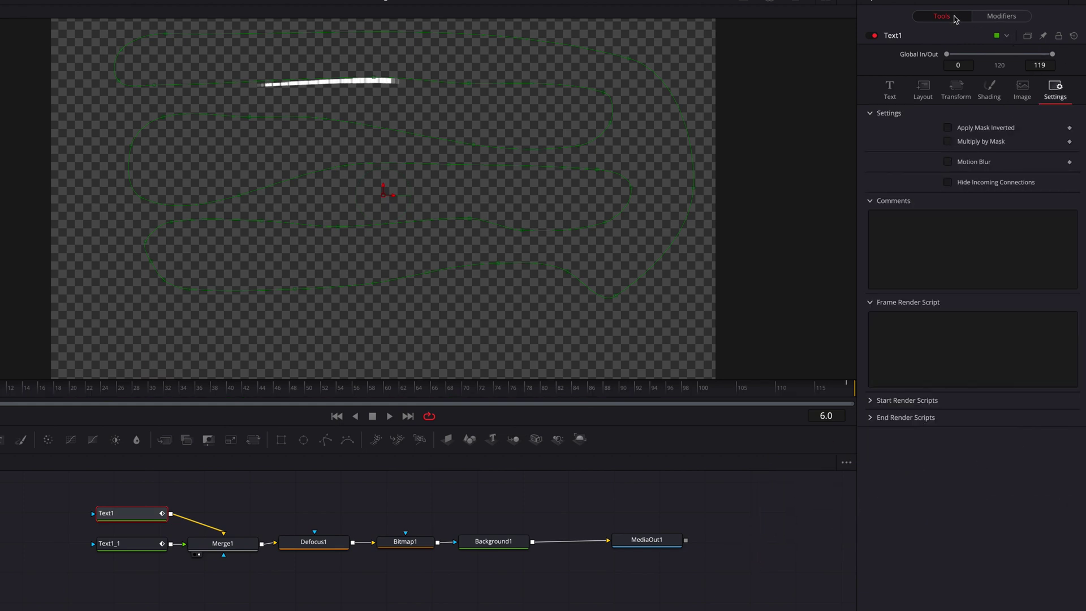
click(999, 17)
right_click(979, 36)
click(1041, 105)
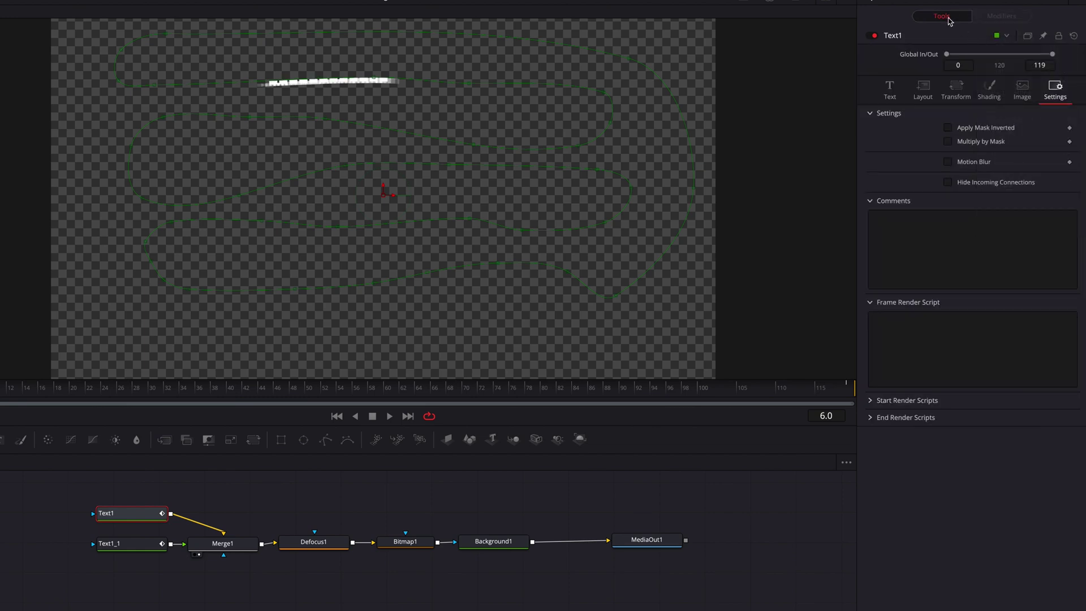
Step: Shorten the dash string in the Text1 node to four dashes
click(890, 89)
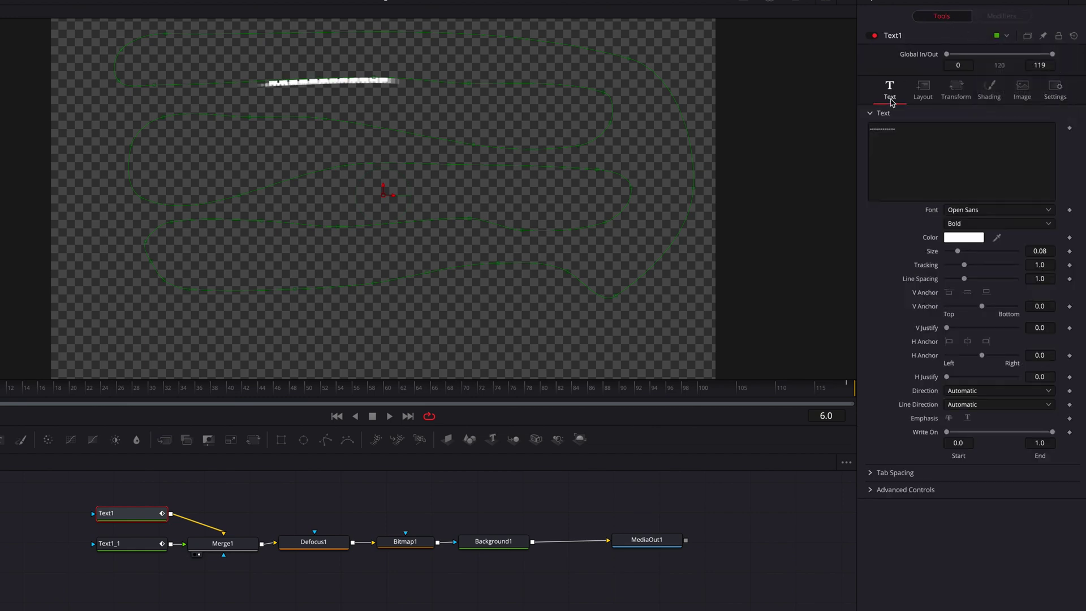
click(917, 131)
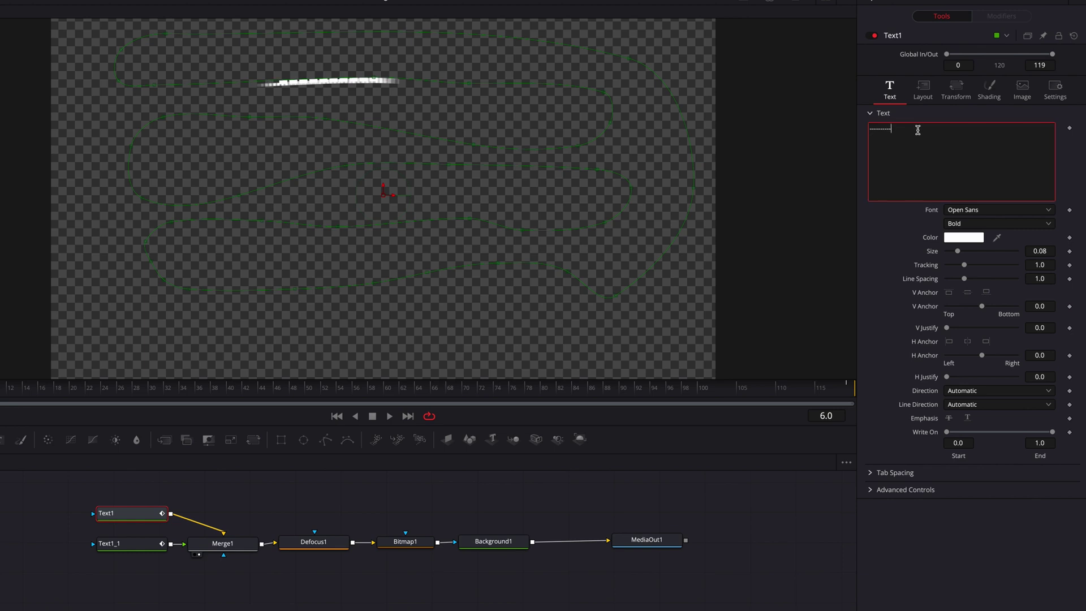
key(BackSpace)
key(BackSpace)
key(BackSpace)
key(BackSpace)
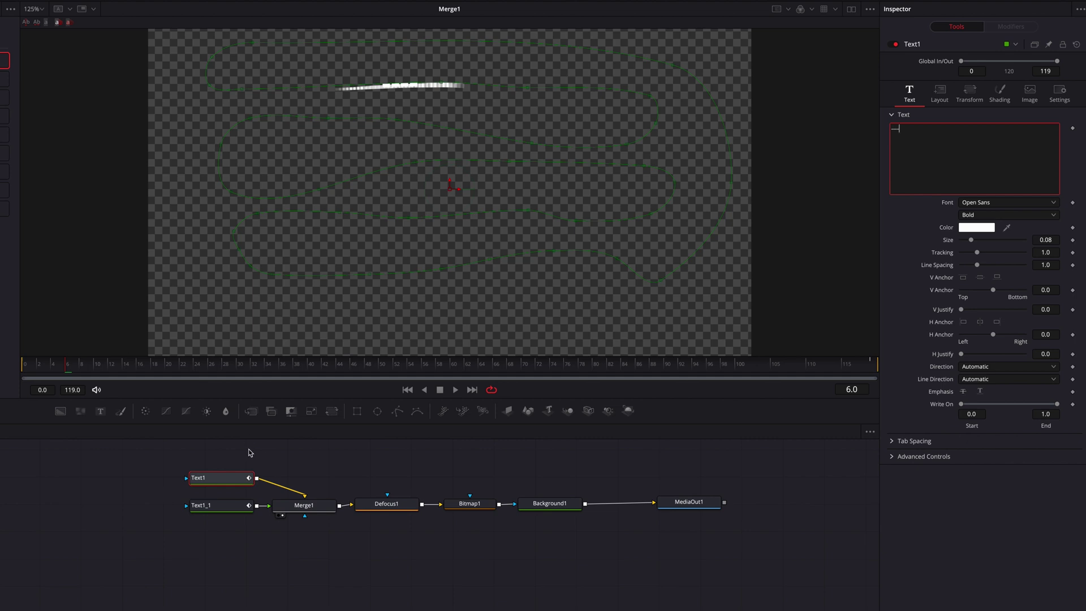
Step: At frame 0, set Text1's position on path to -0.019 so its dashes trail the main line
drag(49, 367, 23, 367)
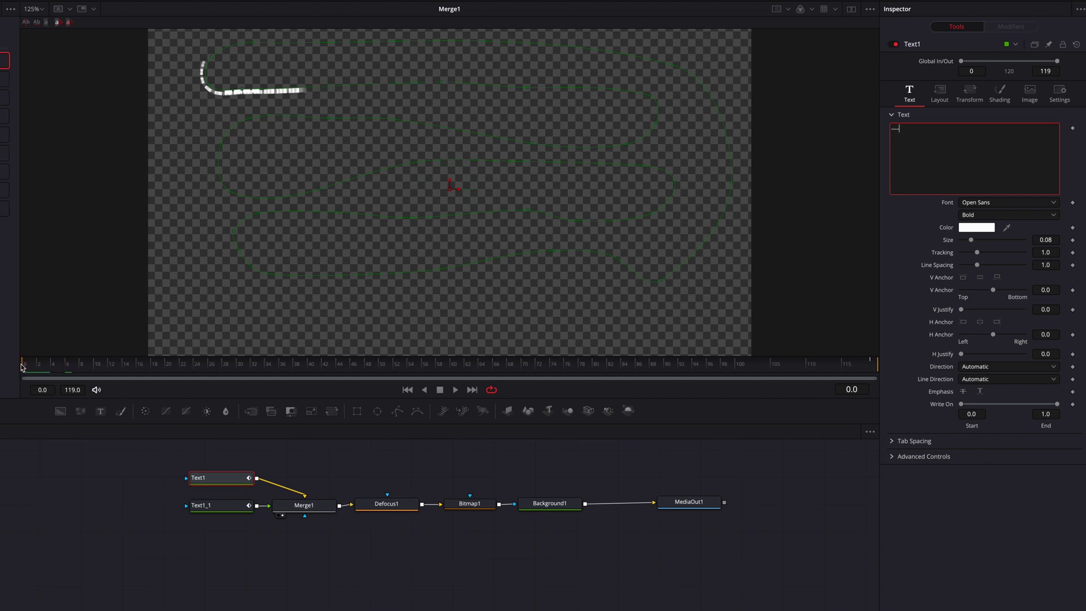
click(940, 94)
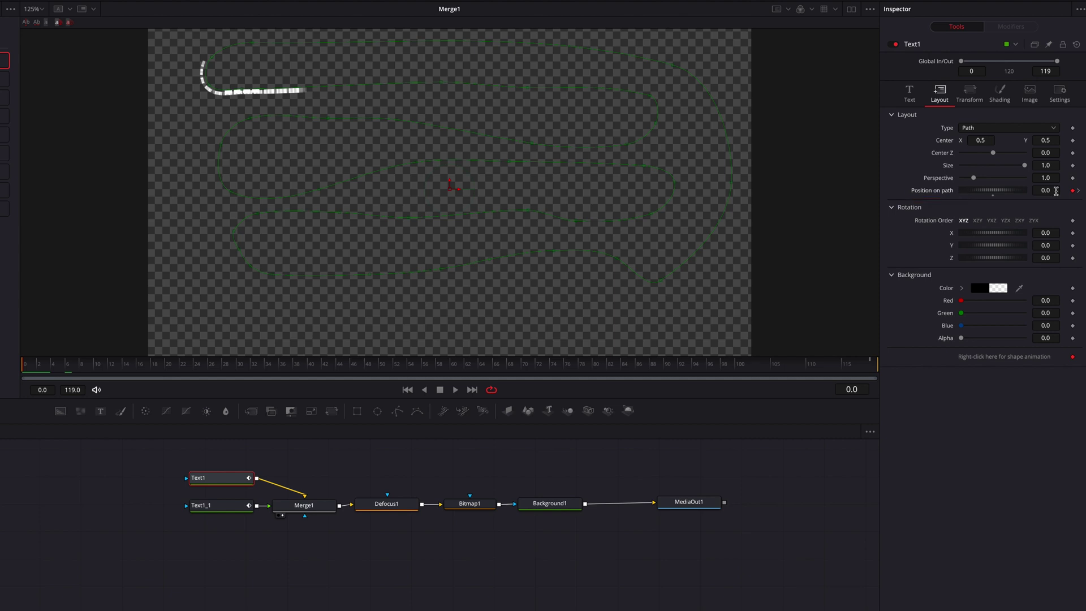
drag(1055, 192, 1046, 191)
Step: Set Text1's size to 0.0549 and tracking to 1.142, and fine-tune the vertical offset of its shading element
click(910, 92)
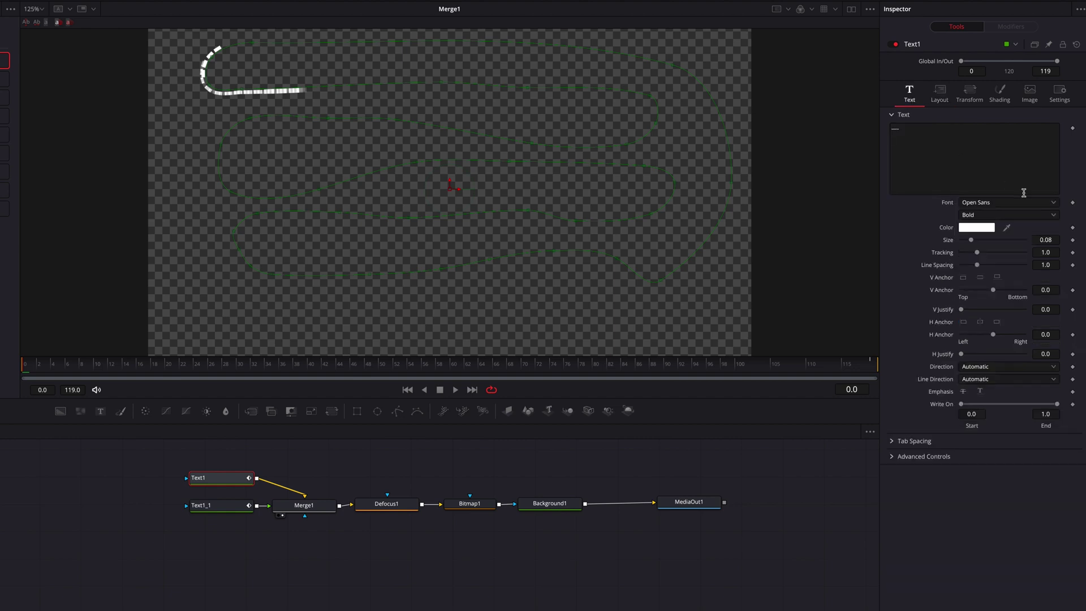
drag(1046, 240, 1049, 252)
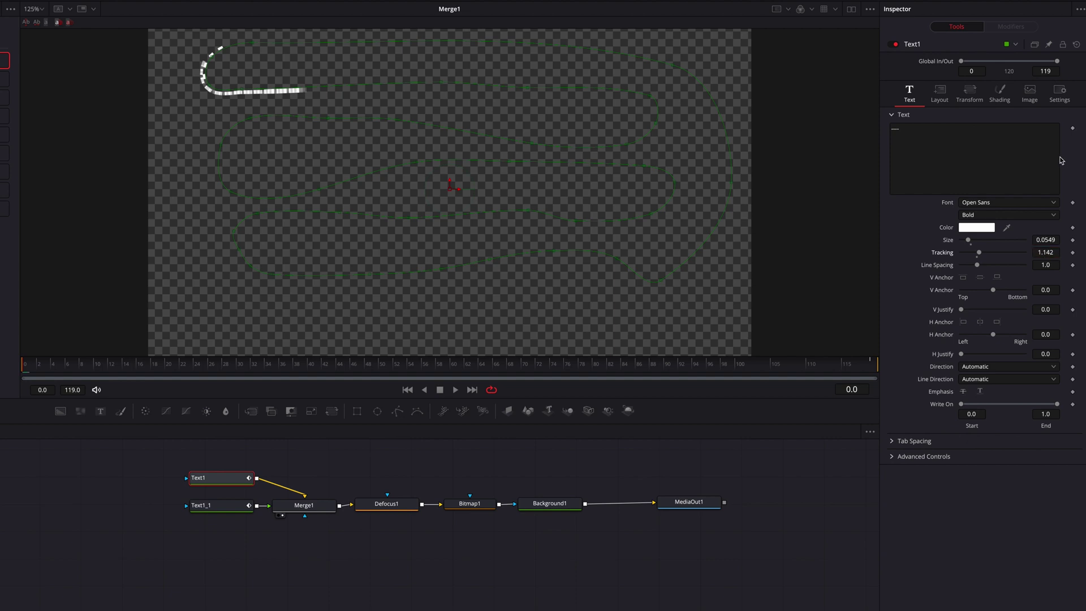
click(999, 95)
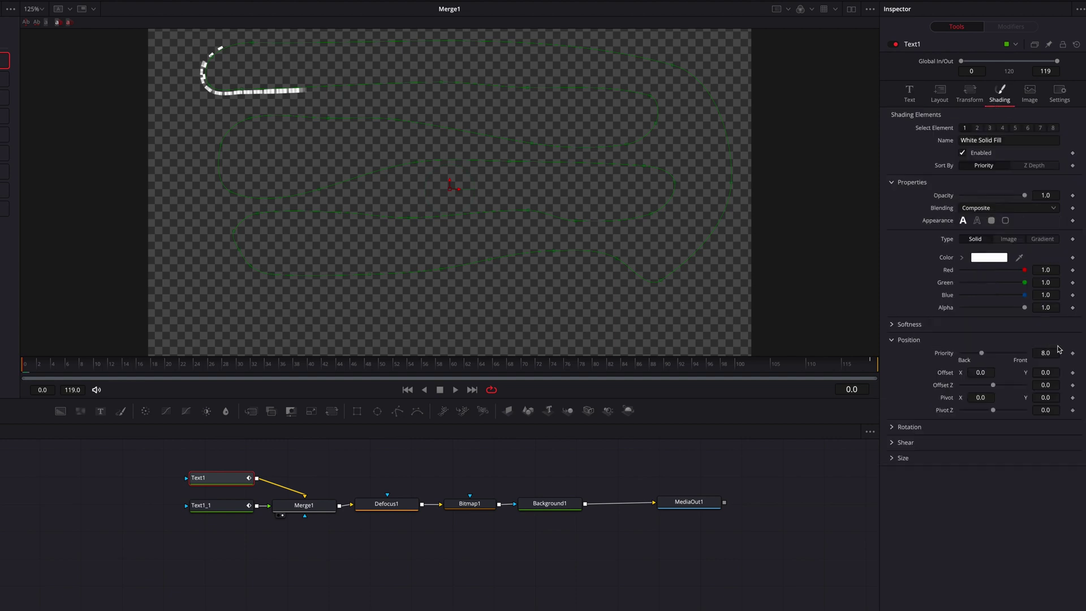
drag(1046, 372, 1046, 372)
Step: Adjust Text1's position on path at the end of the timeline and check the dashes around frame 7
click(940, 97)
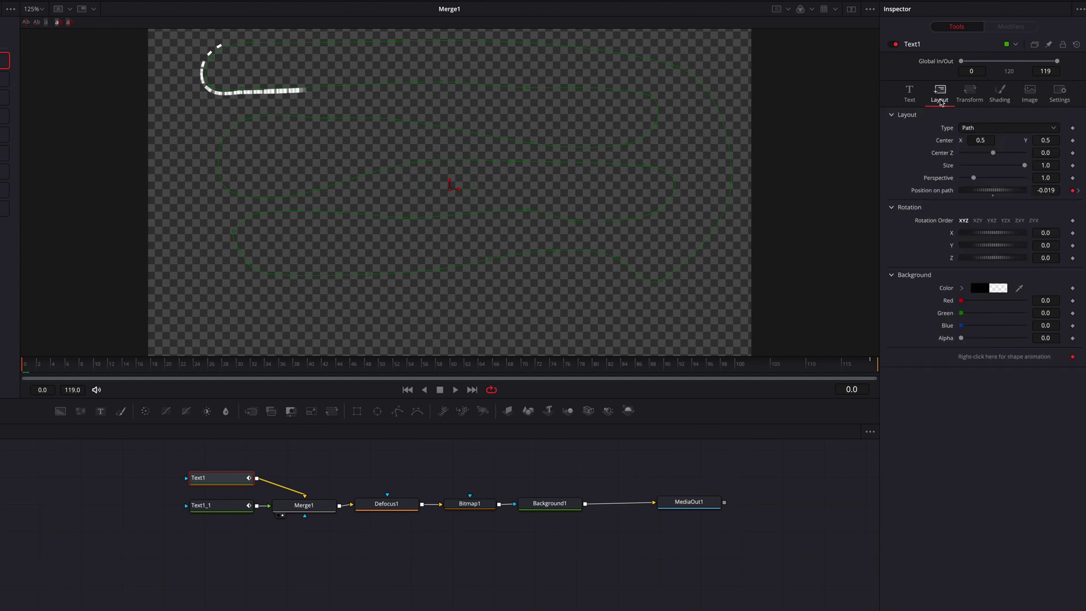
drag(822, 368, 876, 366)
drag(1048, 193, 1048, 192)
mouse_move(62, 365)
mouse_down()
mouse_move(50, 365)
mouse_move(77, 368)
mouse_up()
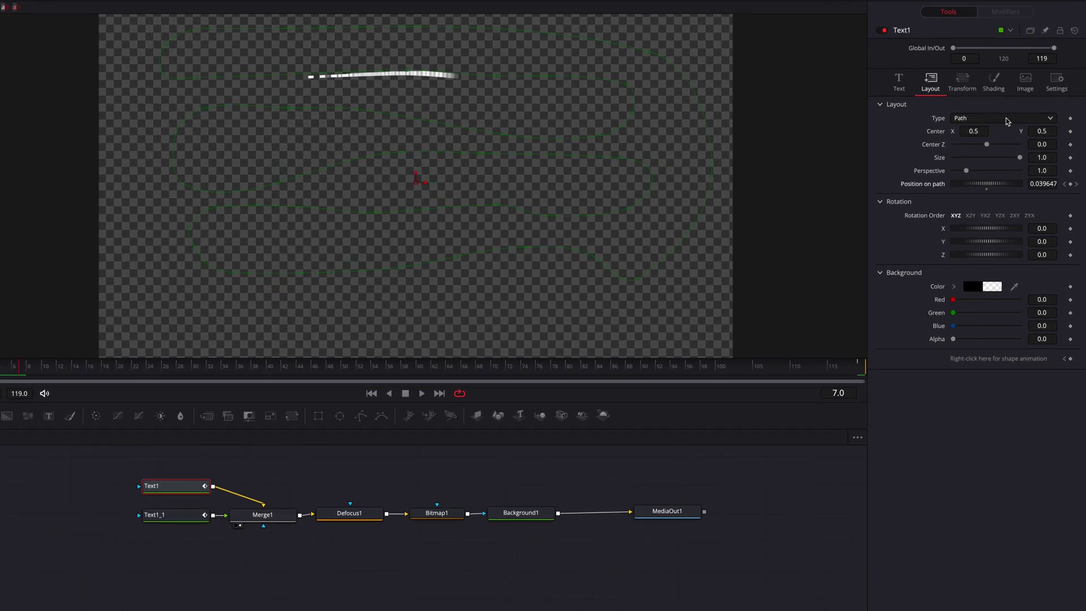
Step: Switch Text1's layout type to Point and apply Character Level Styling to its text
click(1006, 119)
click(1008, 130)
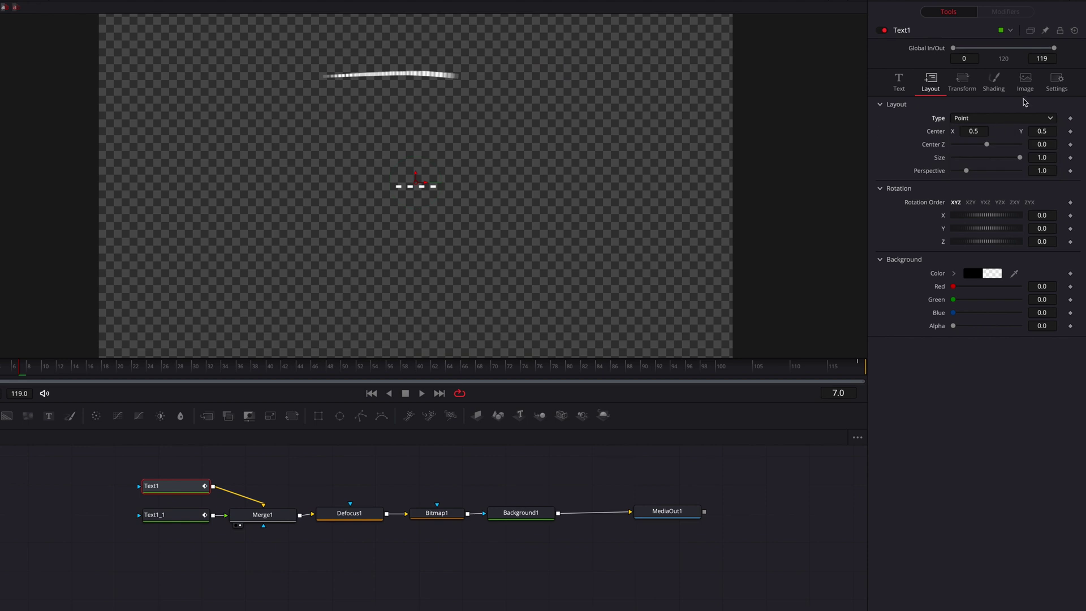
click(900, 82)
right_click(963, 140)
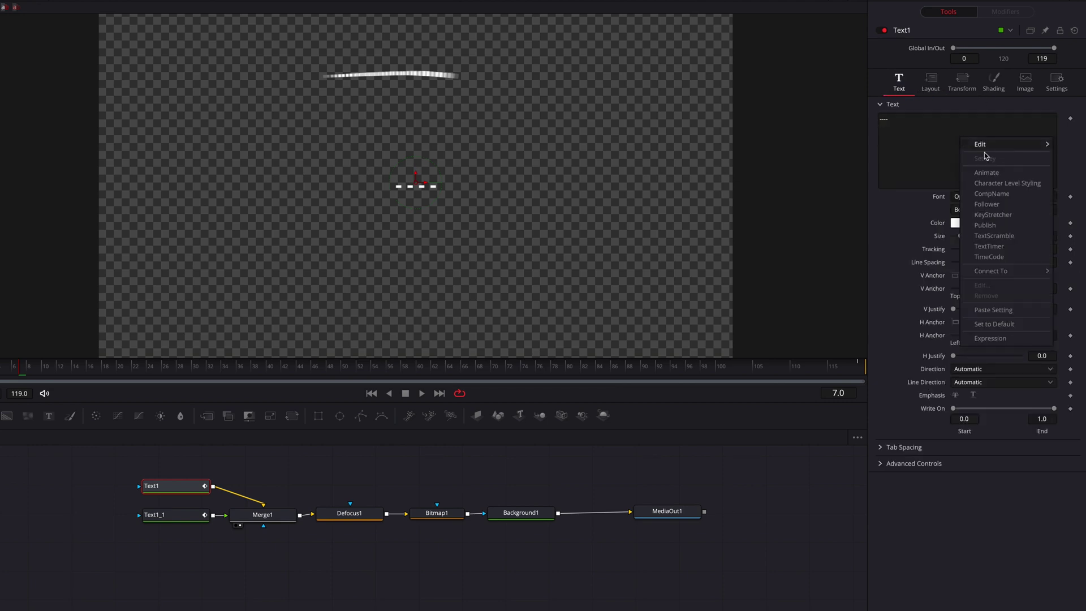
click(1007, 183)
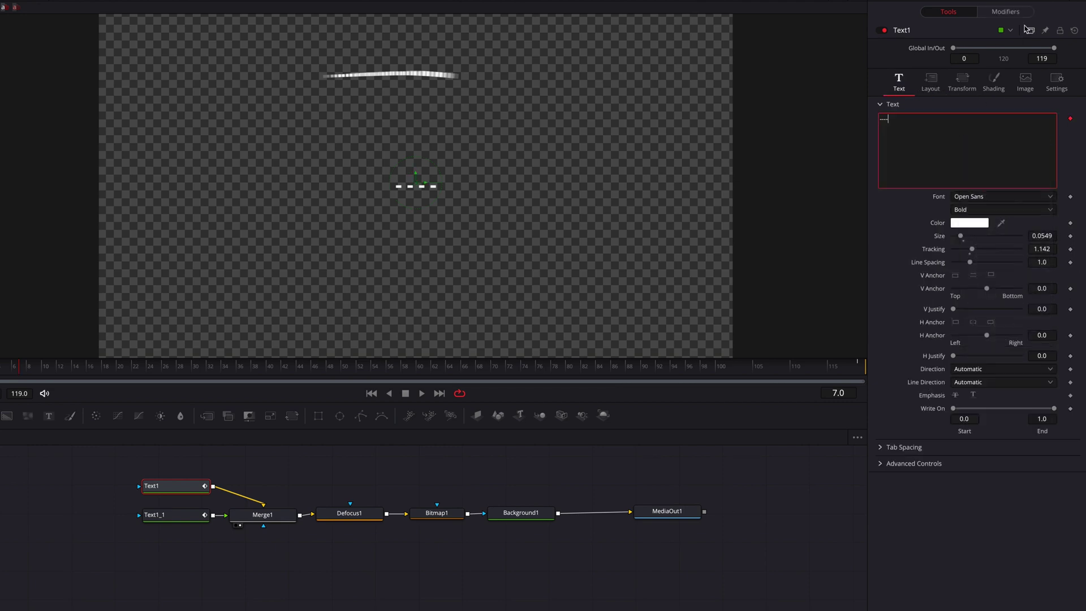
Step: Select the first dash in the viewer and stretch it to a character X size of 1.929 in the styling modifier
click(1005, 11)
drag(358, 147, 398, 203)
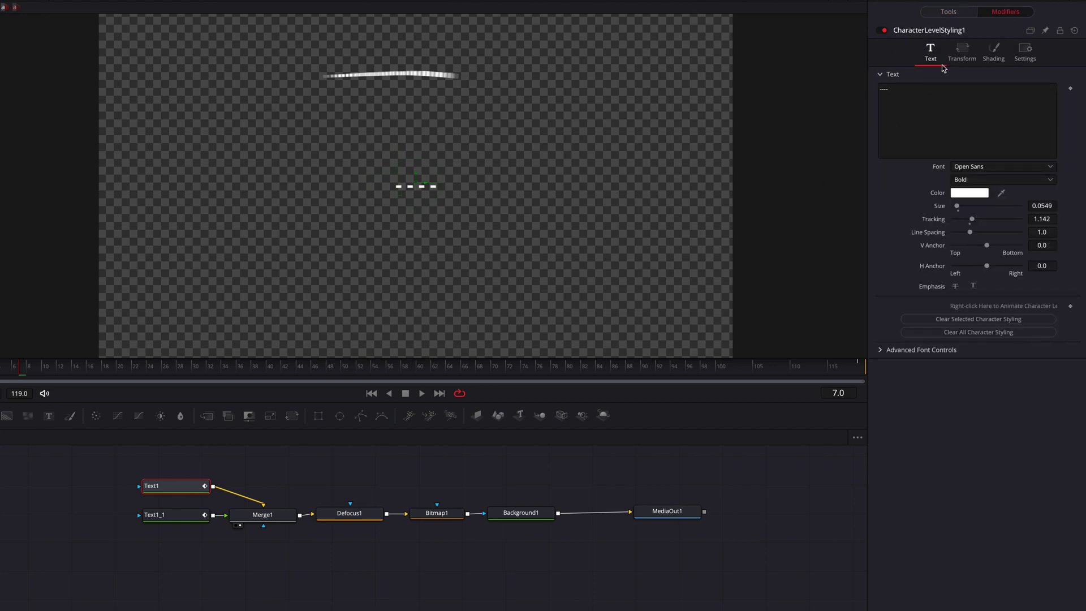
click(960, 55)
click(887, 180)
drag(967, 191, 979, 194)
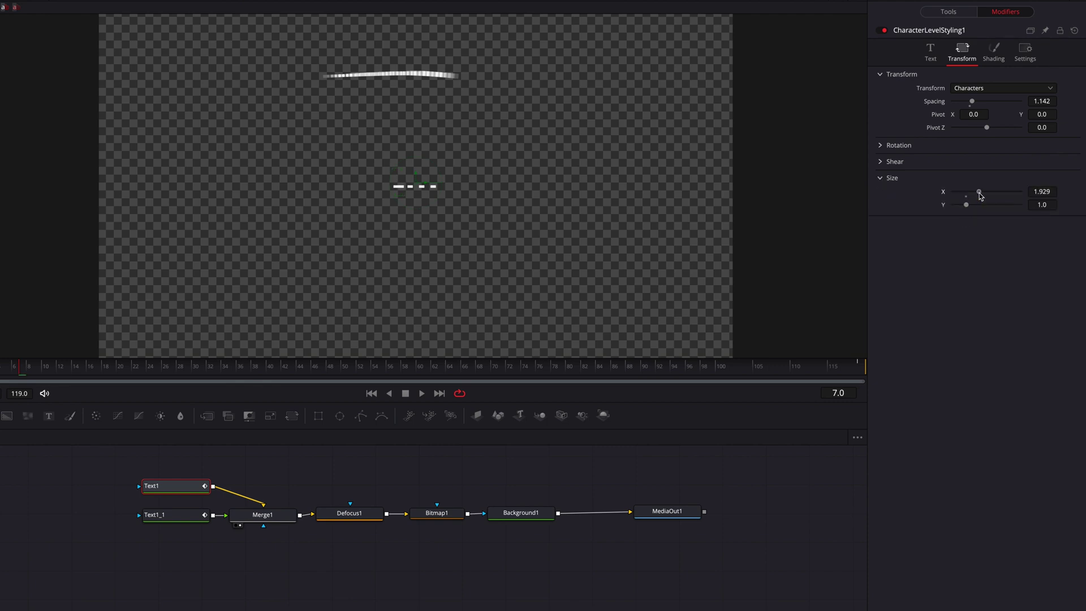
Step: Switch Text1's layout type back to Path
click(960, 14)
click(931, 83)
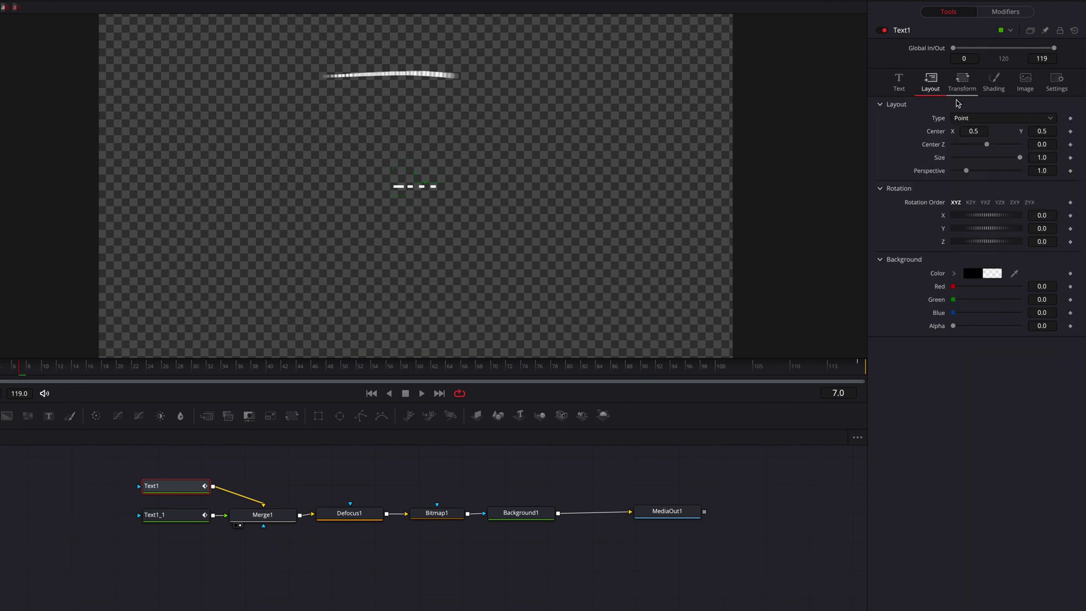
click(969, 119)
click(1000, 168)
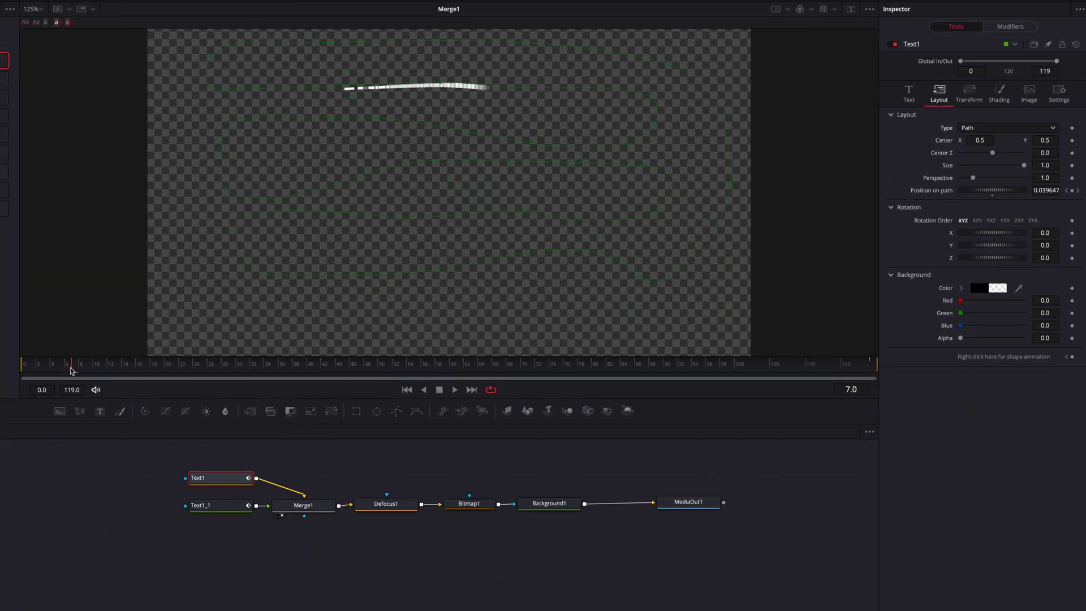
Step: Preview the Defocus, Bitmap and Background outputs at the start of the animation
drag(71, 371, 8, 368)
click(378, 506)
click(478, 508)
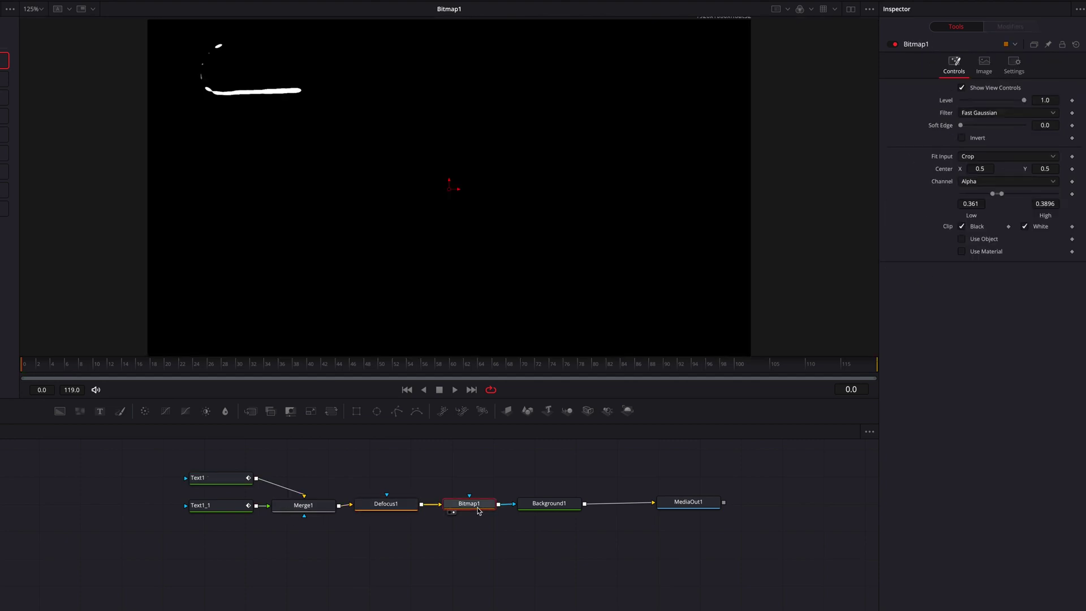
click(564, 509)
mouse_move(33, 367)
mouse_down()
mouse_move(577, 388)
mouse_move(510, 369)
mouse_move(873, 379)
mouse_move(25, 368)
mouse_up()
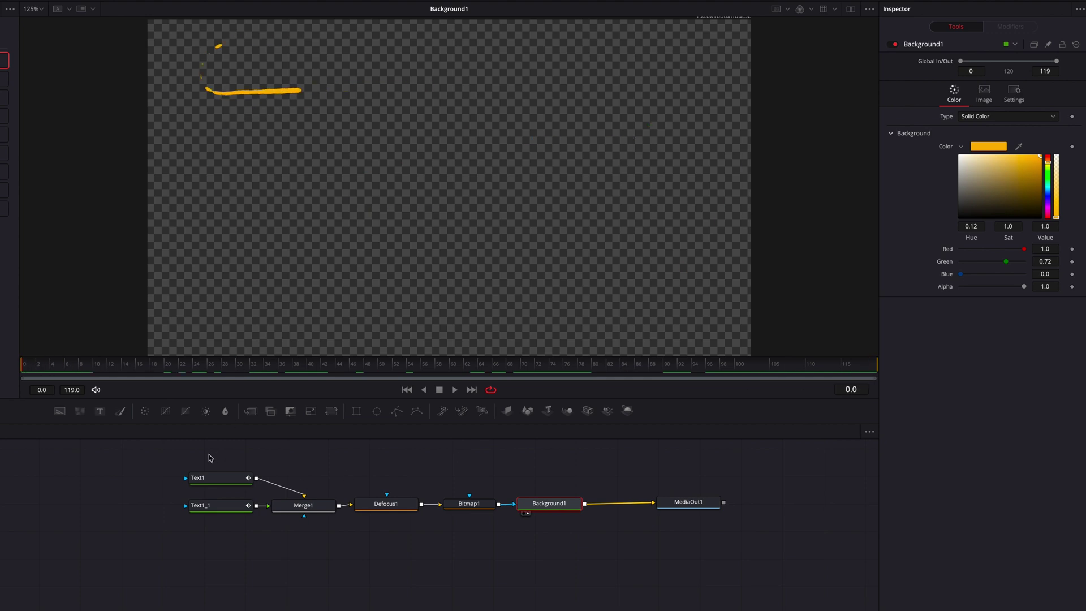
Step: Move the nodes from Text1 through Background1 farther from MediaOut to make room in the chain
click(206, 458)
drag(217, 455, 483, 505)
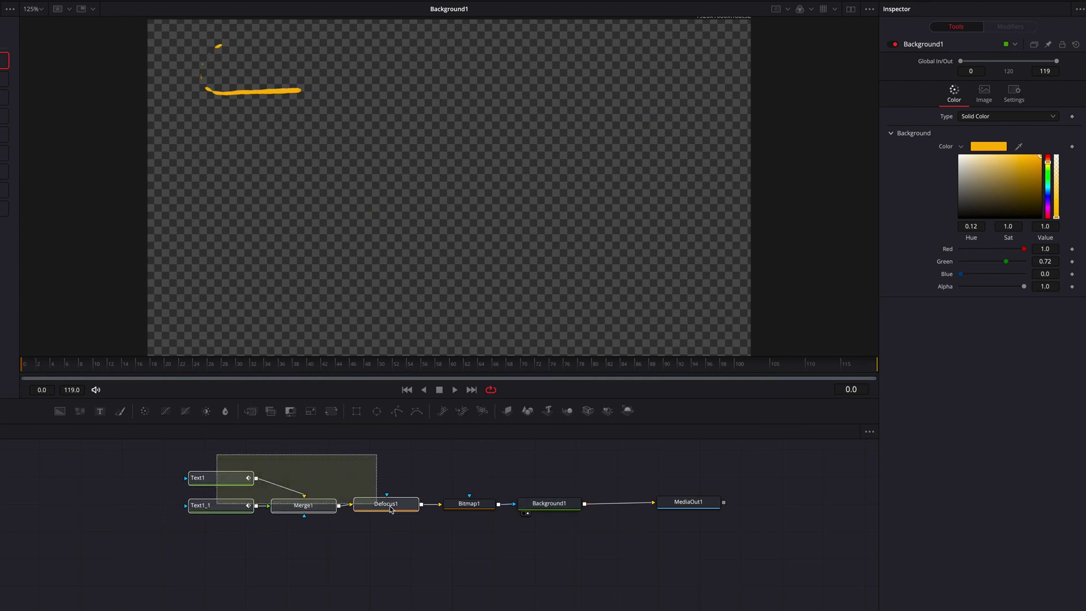
click(362, 456)
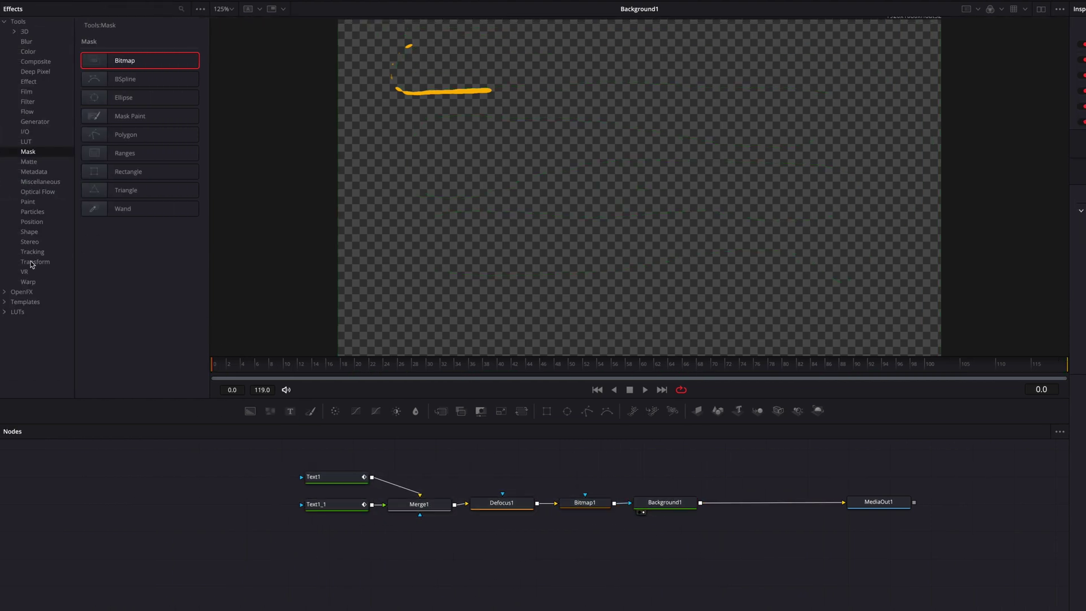
Step: Insert a Displace node between Background1 and MediaOut1, feed it a Fast Noise node, and display the MediaOut result
click(28, 281)
drag(126, 116, 772, 508)
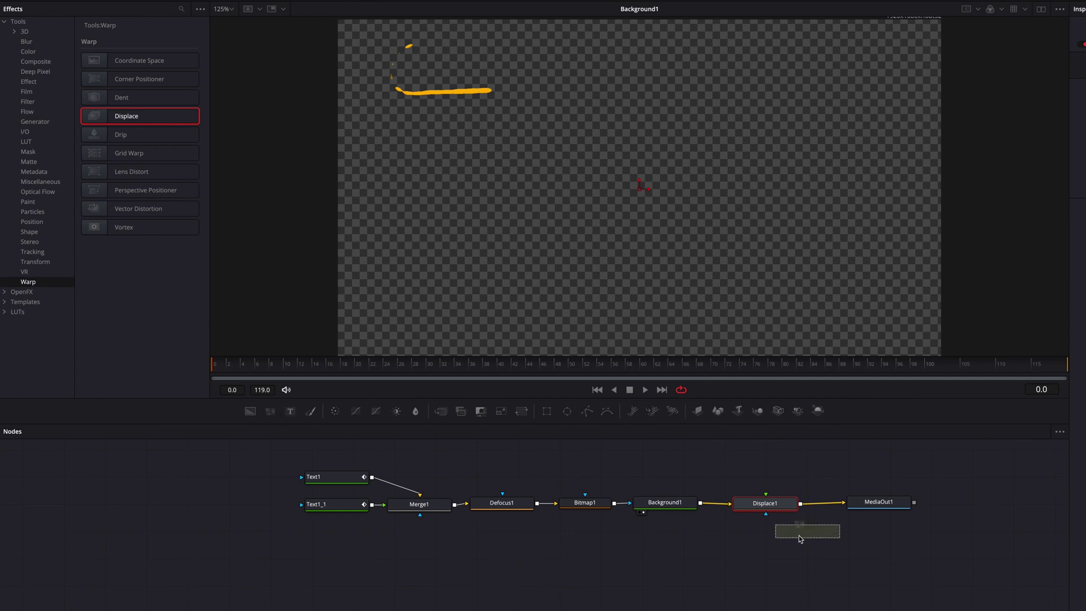
drag(769, 547, 772, 507)
drag(874, 507, 885, 508)
key(2)
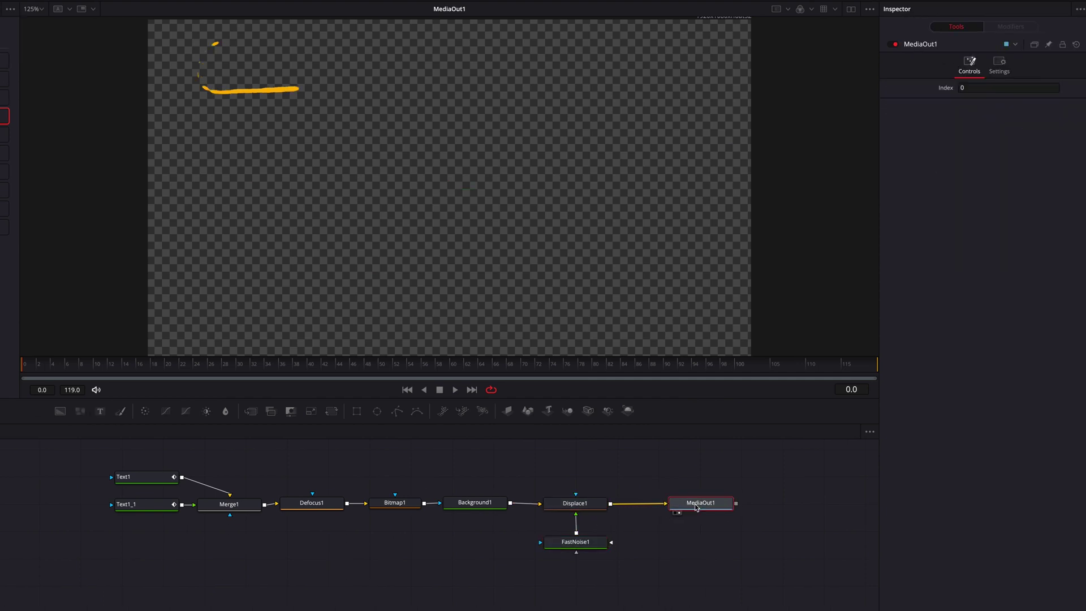
Step: Set FastNoise1's scale to 11.02, seethe to 0.384 and seethe rate to 0.63, and preview frame 10
click(600, 543)
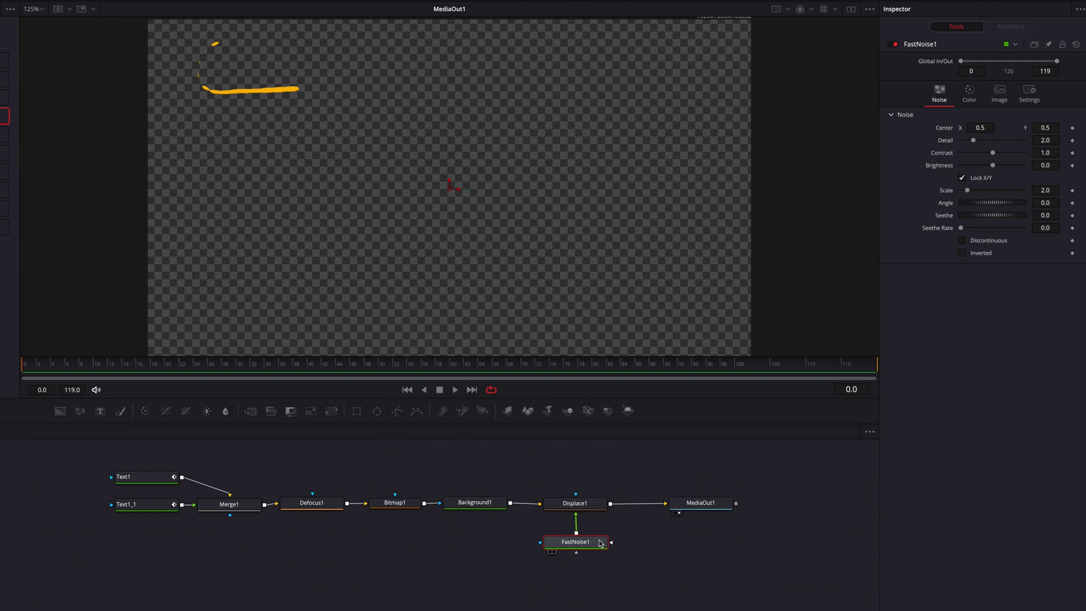
mouse_move(968, 190)
mouse_down()
mouse_move(1002, 194)
mouse_move(986, 219)
mouse_move(999, 220)
mouse_move(975, 228)
mouse_move(1002, 232)
mouse_up()
drag(60, 364, 94, 365)
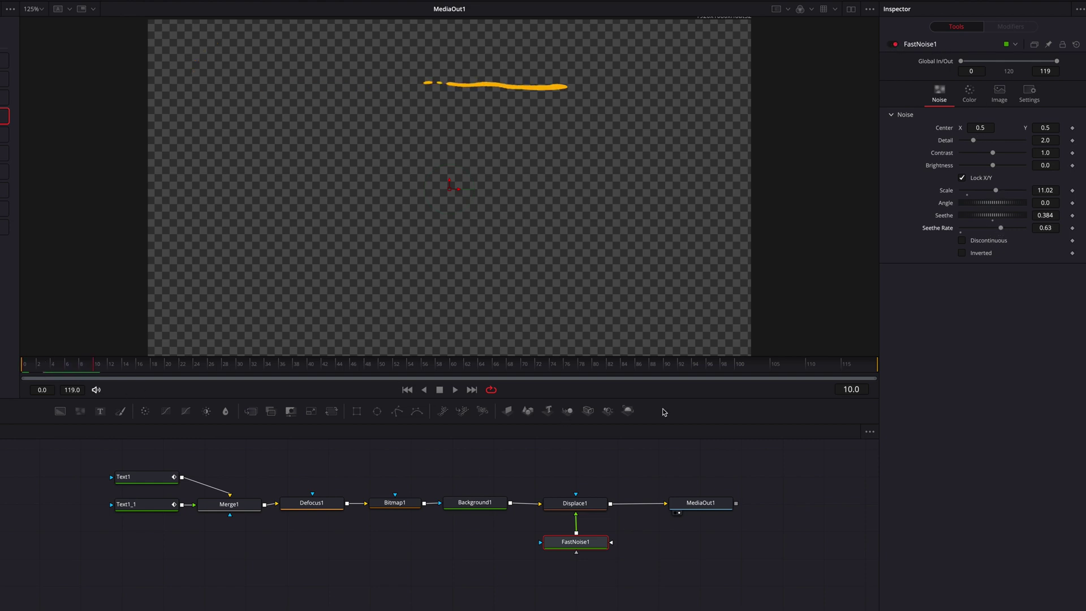
Step: Compare the line with the Displace node disabled and enabled, and scrub through the animation back to frame 0
click(595, 503)
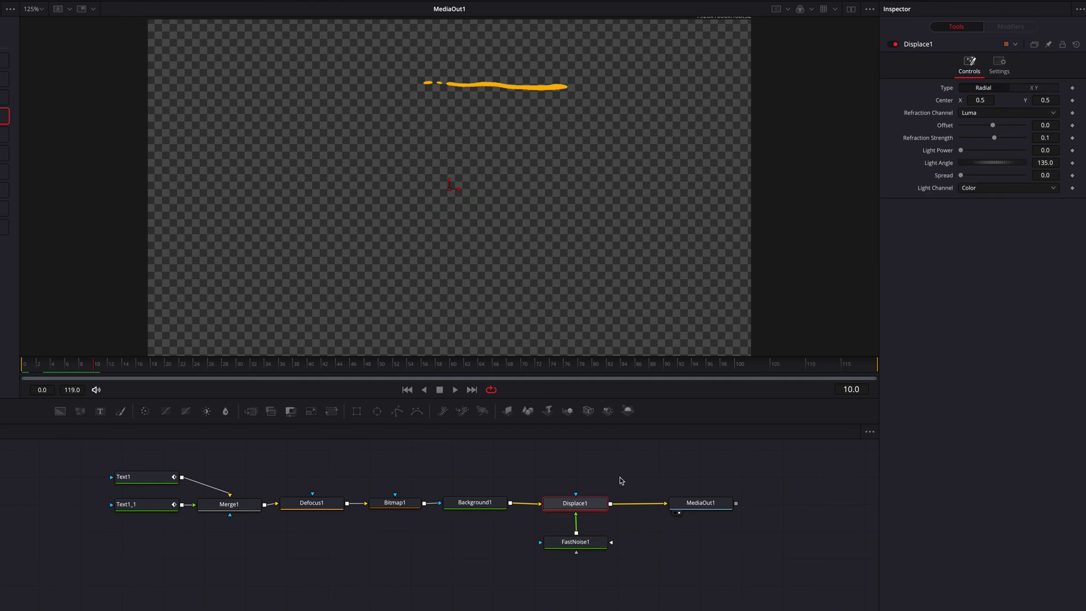
click(893, 44)
click(897, 45)
mouse_move(678, 369)
mouse_down()
mouse_move(741, 369)
mouse_move(523, 363)
mouse_up()
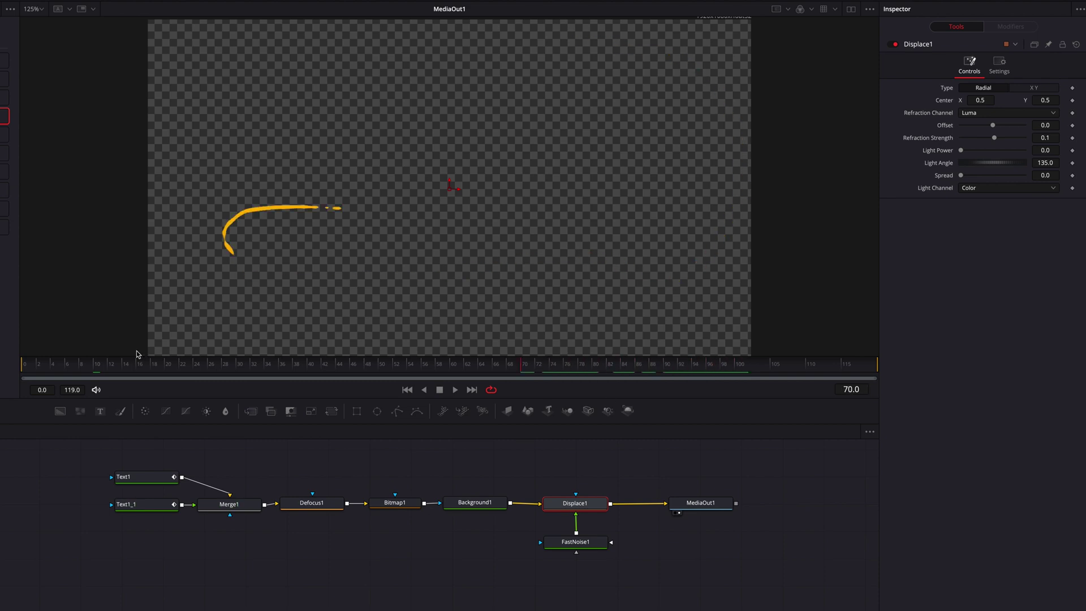
click(73, 364)
drag(59, 364, 22, 366)
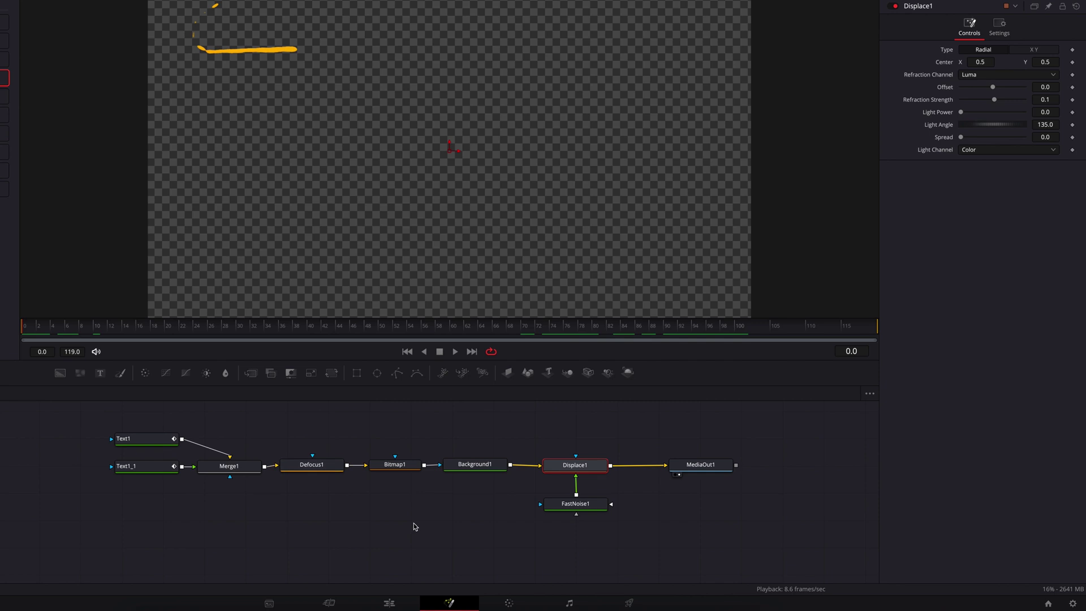
Step: Switch to the Edit page and play the Fusion Composition clip from the start twice
click(389, 603)
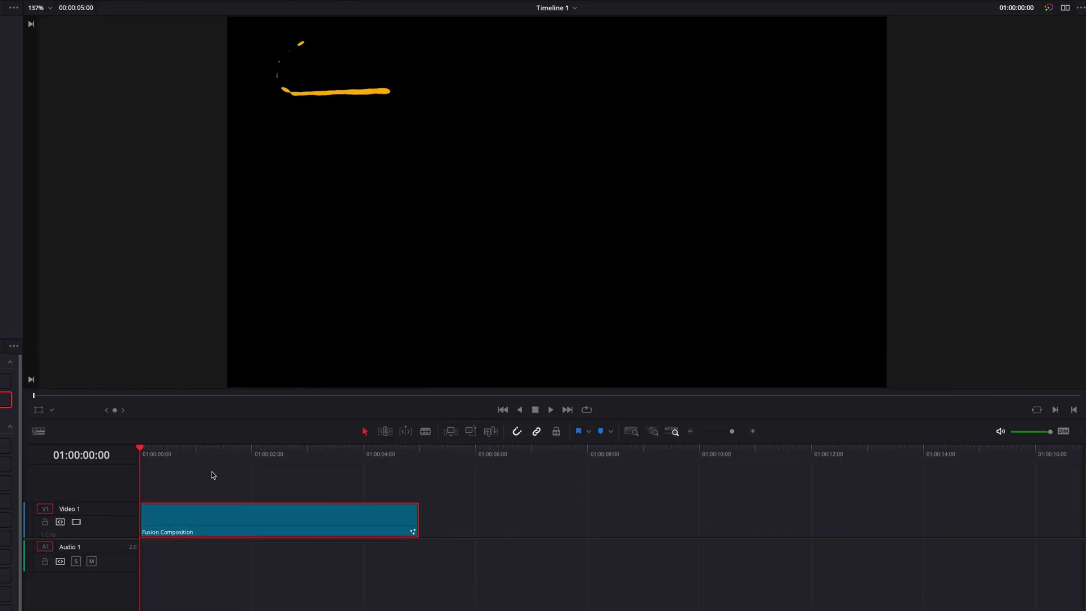
key(space)
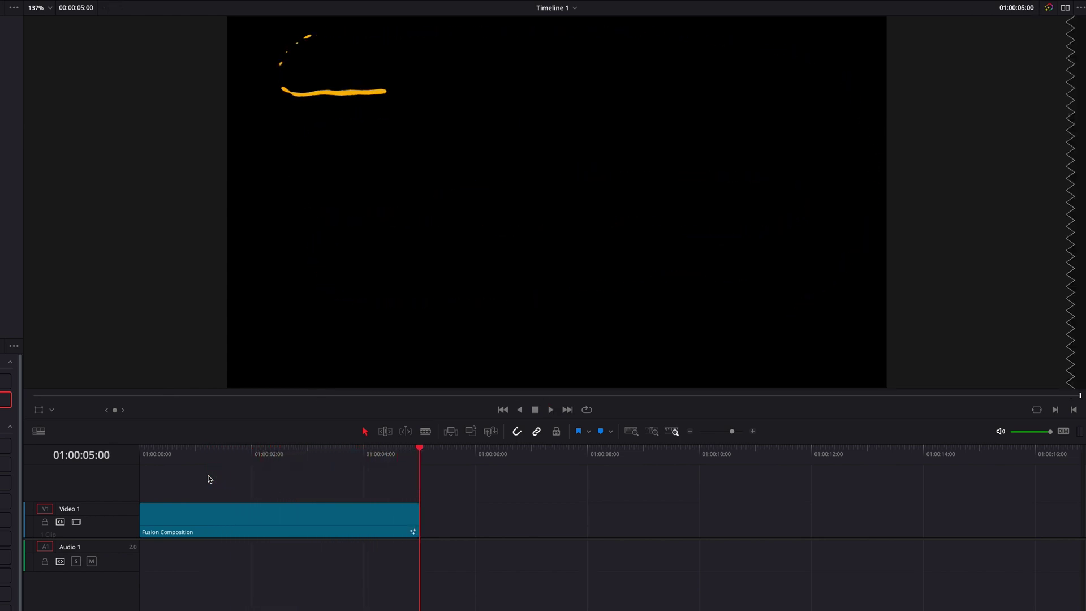
drag(162, 450, 135, 454)
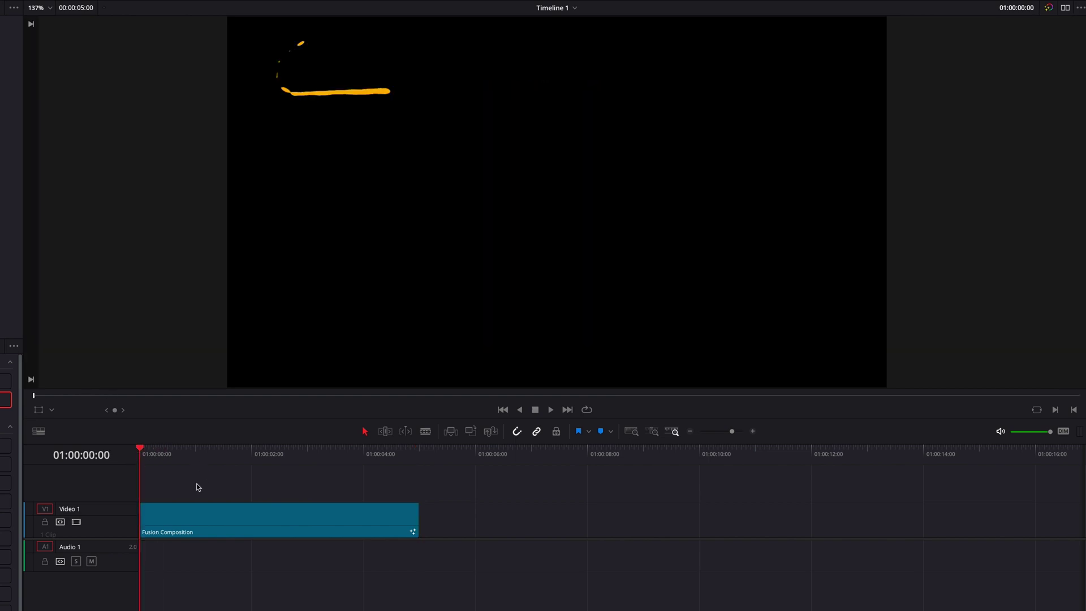
key(space)
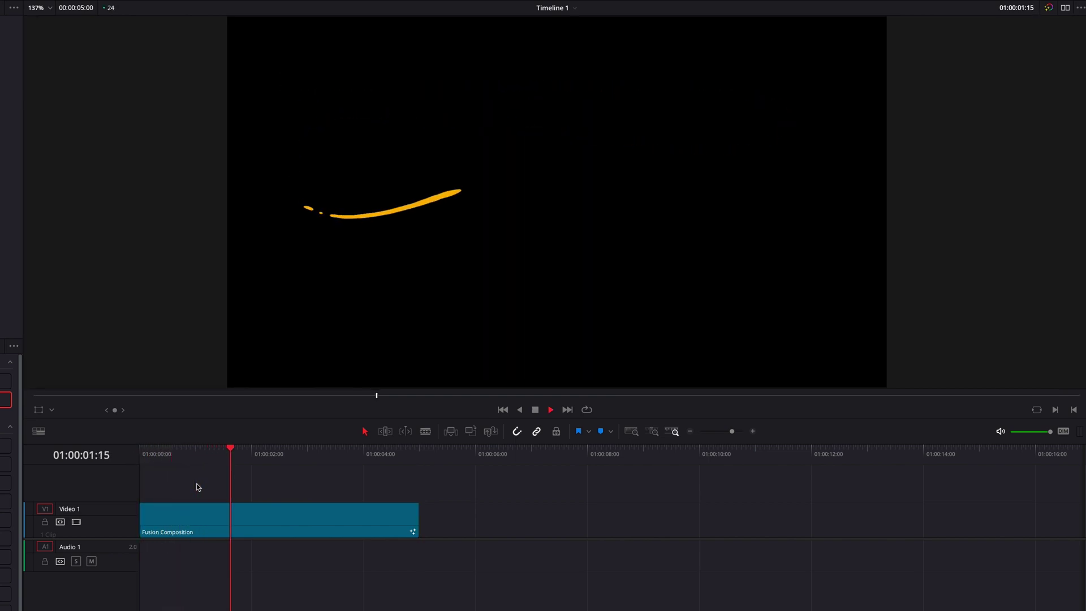